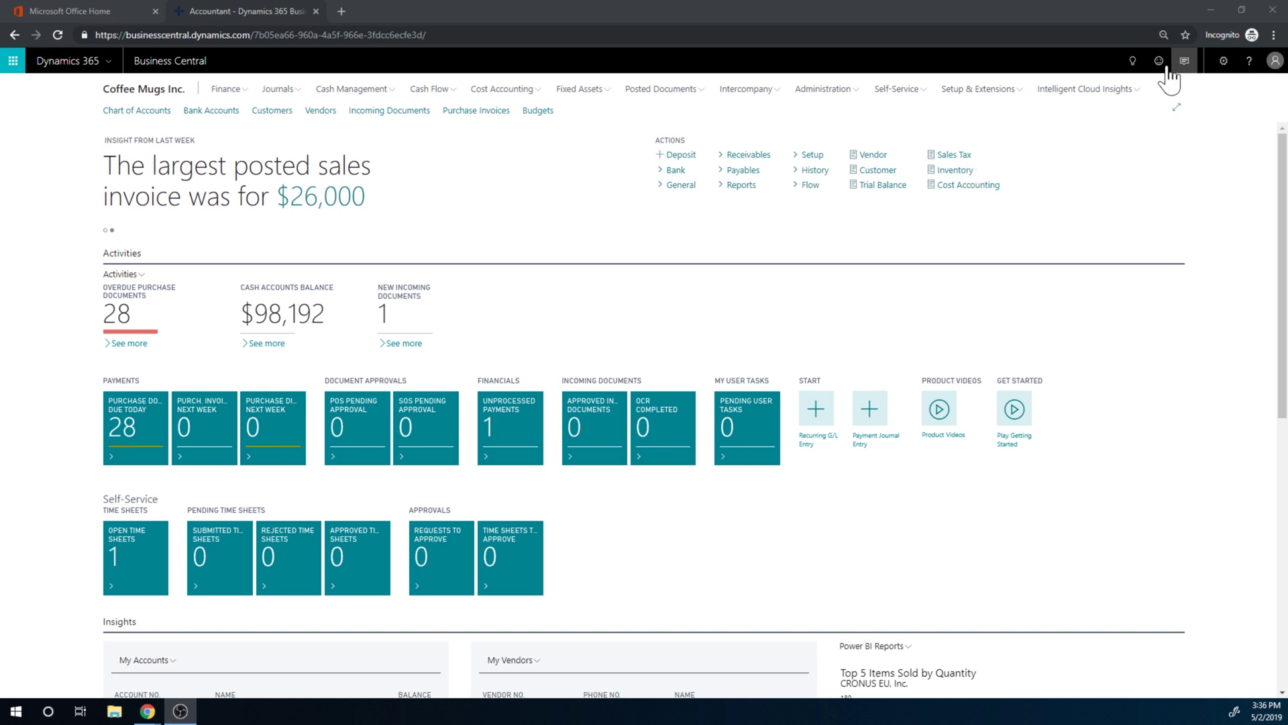
Find the Items list and open the item card for 1019 Average Coffee Mug
{"action": "left_click", "coordinate": [1132, 61]}
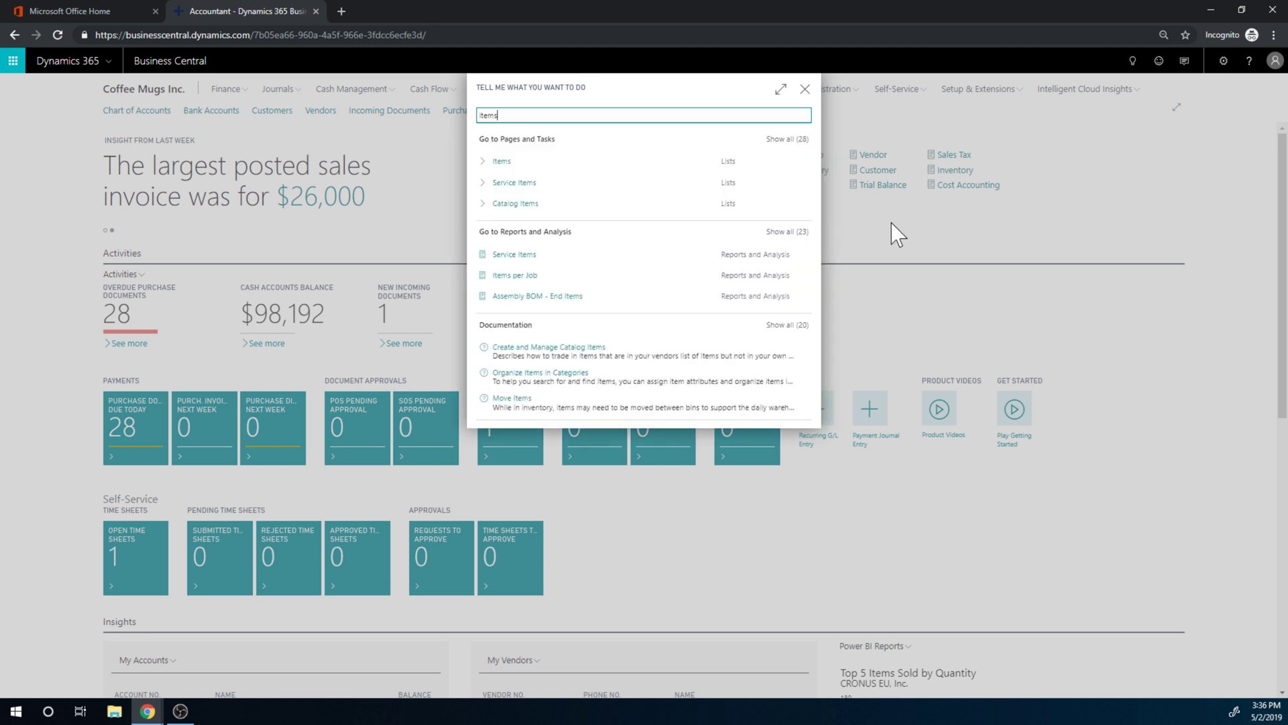
{"action": "left_click", "coordinate": [497, 166]}
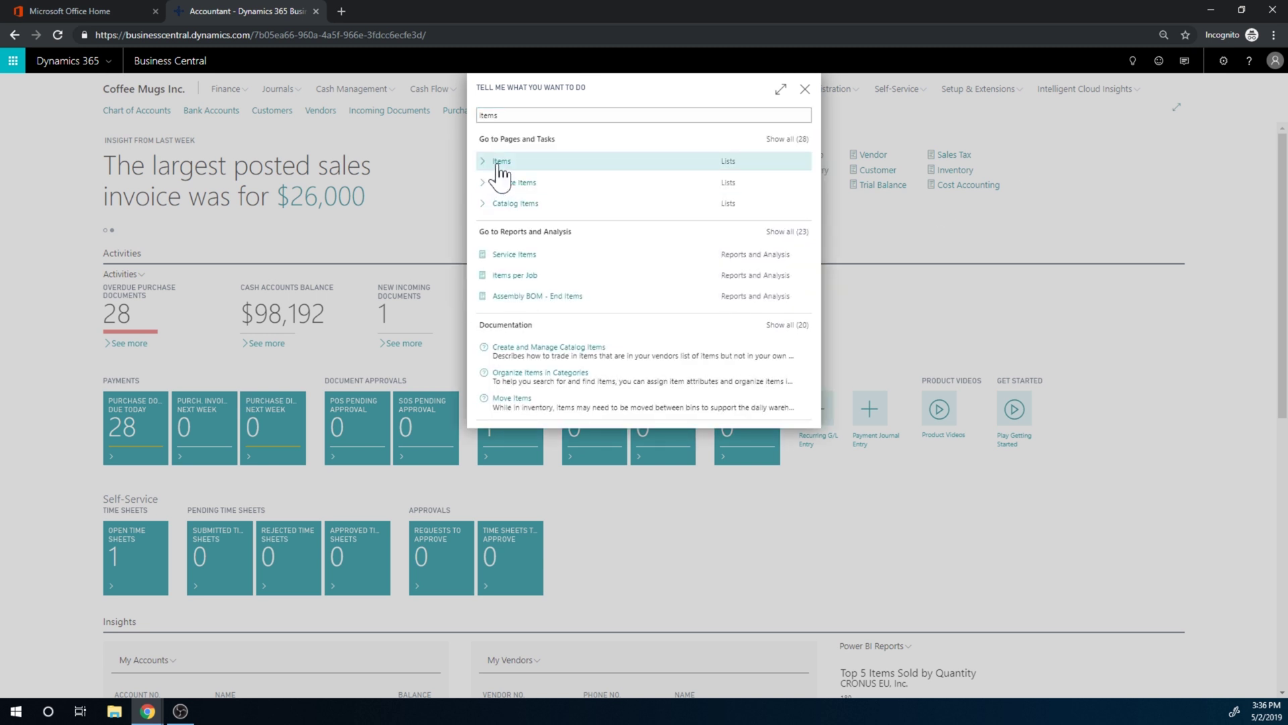
{"action": "scroll", "coordinate": [300, 282], "scroll_direction": "down", "scroll_amount": 1}
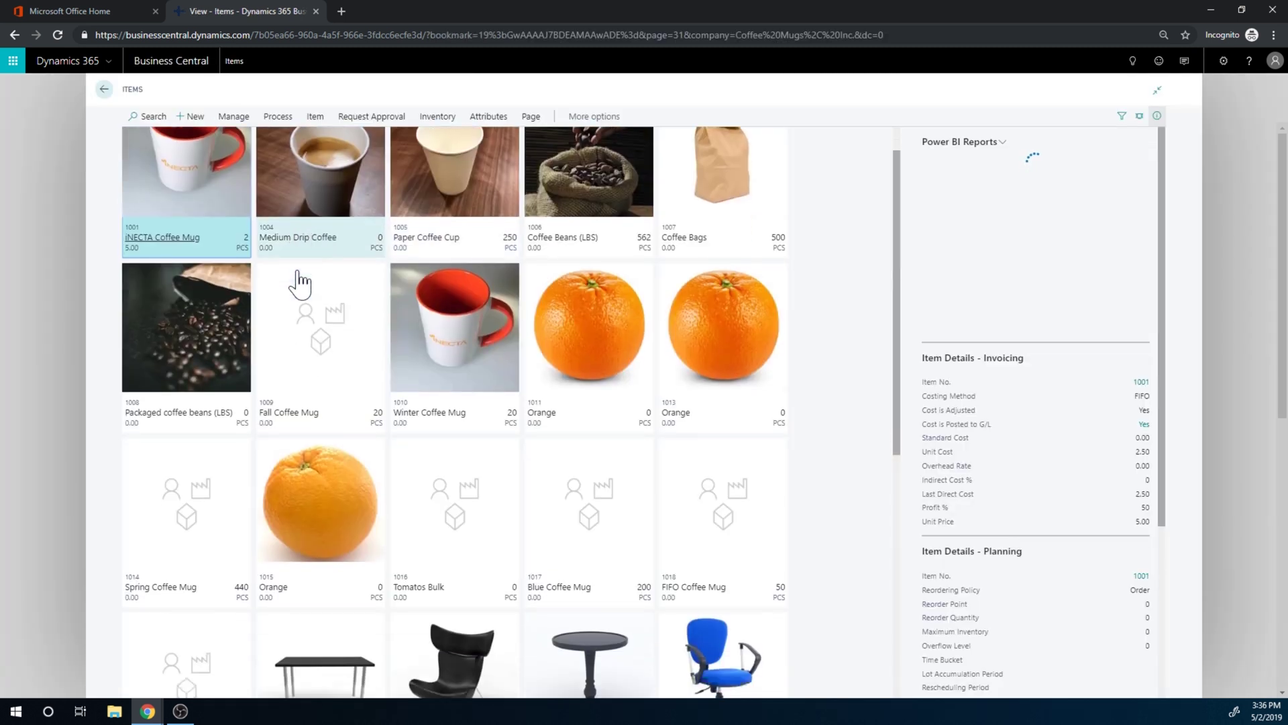
{"action": "scroll", "coordinate": [300, 282], "scroll_direction": "down", "scroll_amount": 3}
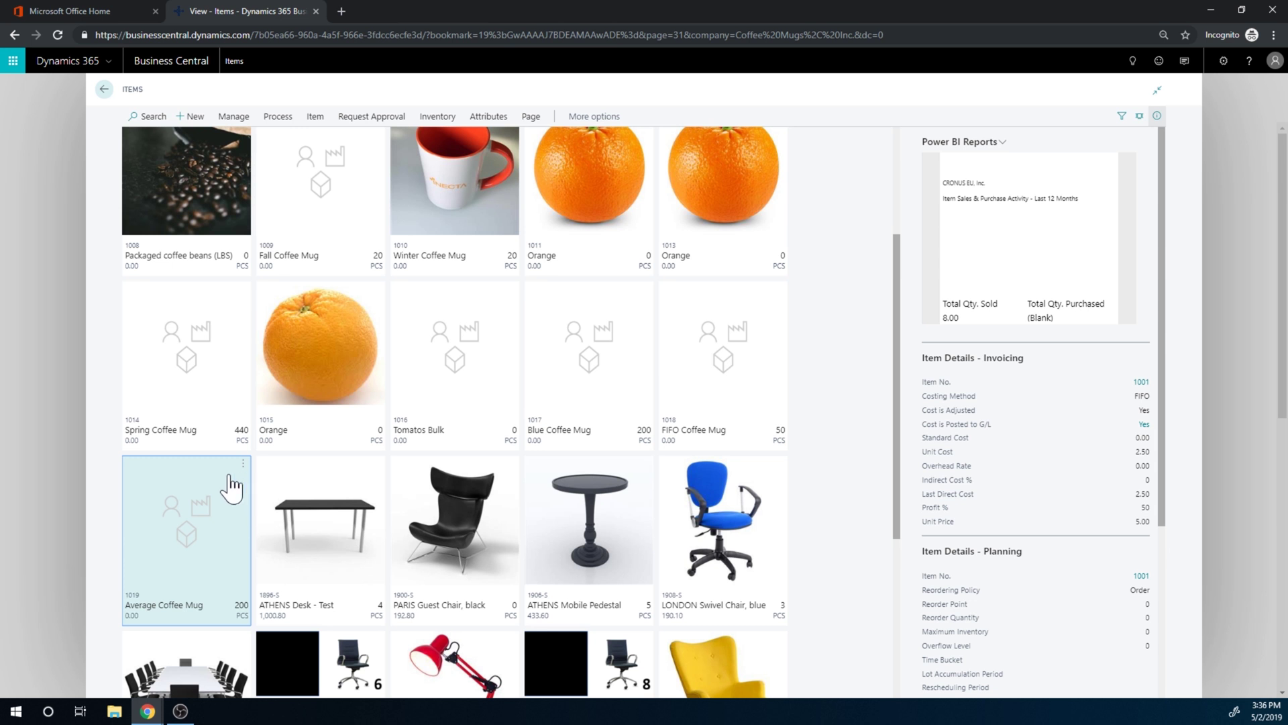
{"action": "left_click", "coordinate": [182, 620]}
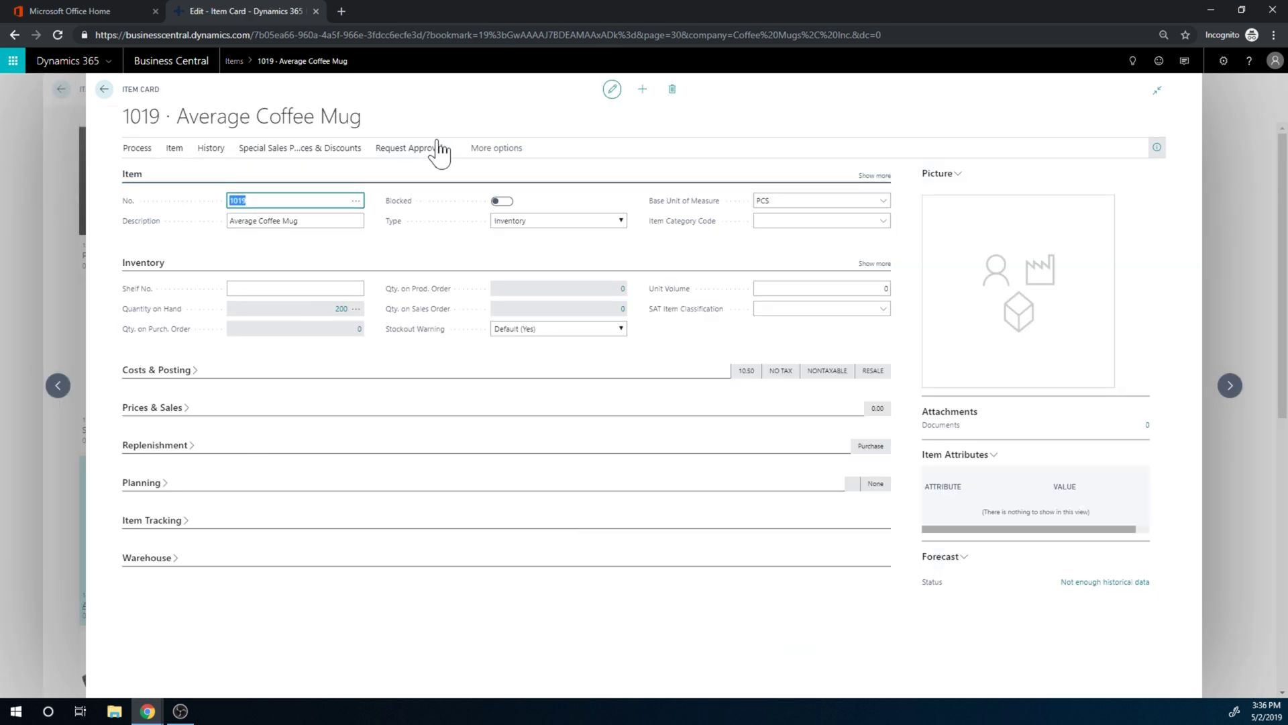
Review item 1019's two 100-unit purchase ledger entries full-page, then return to its card
{"action": "left_click", "coordinate": [543, 155]}
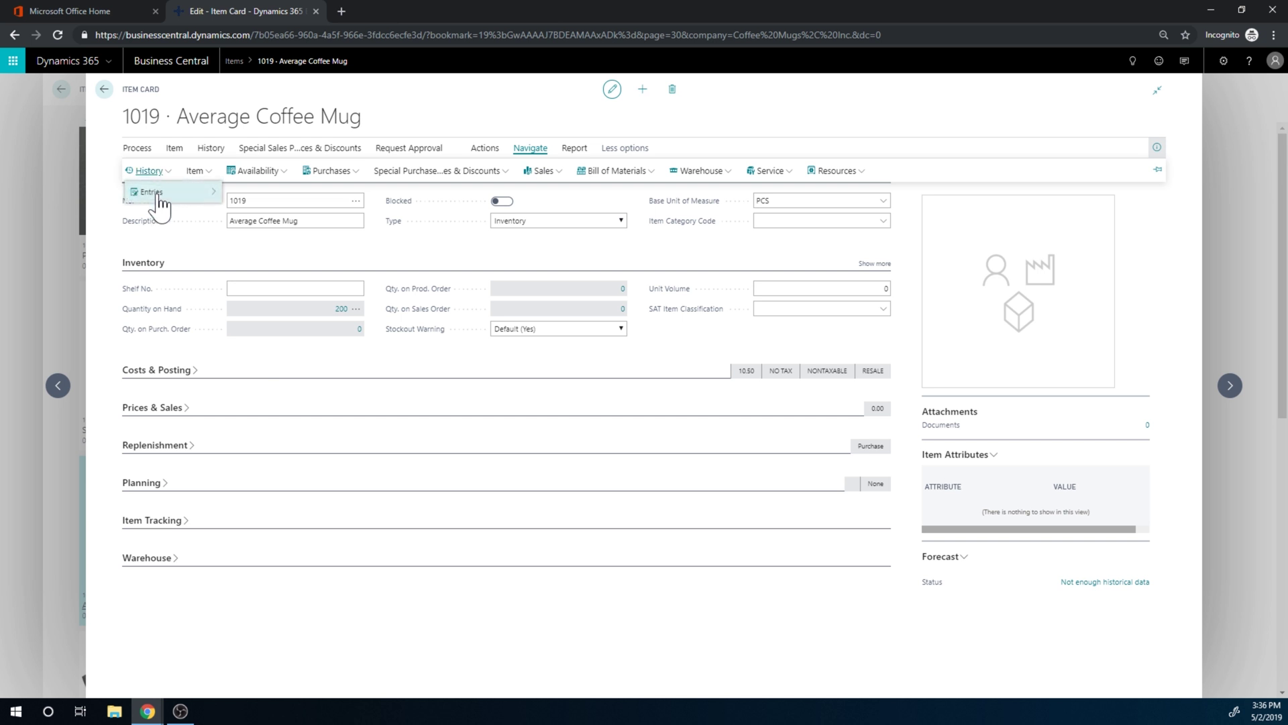
{"action": "mouse_move", "coordinate": [190, 195]}
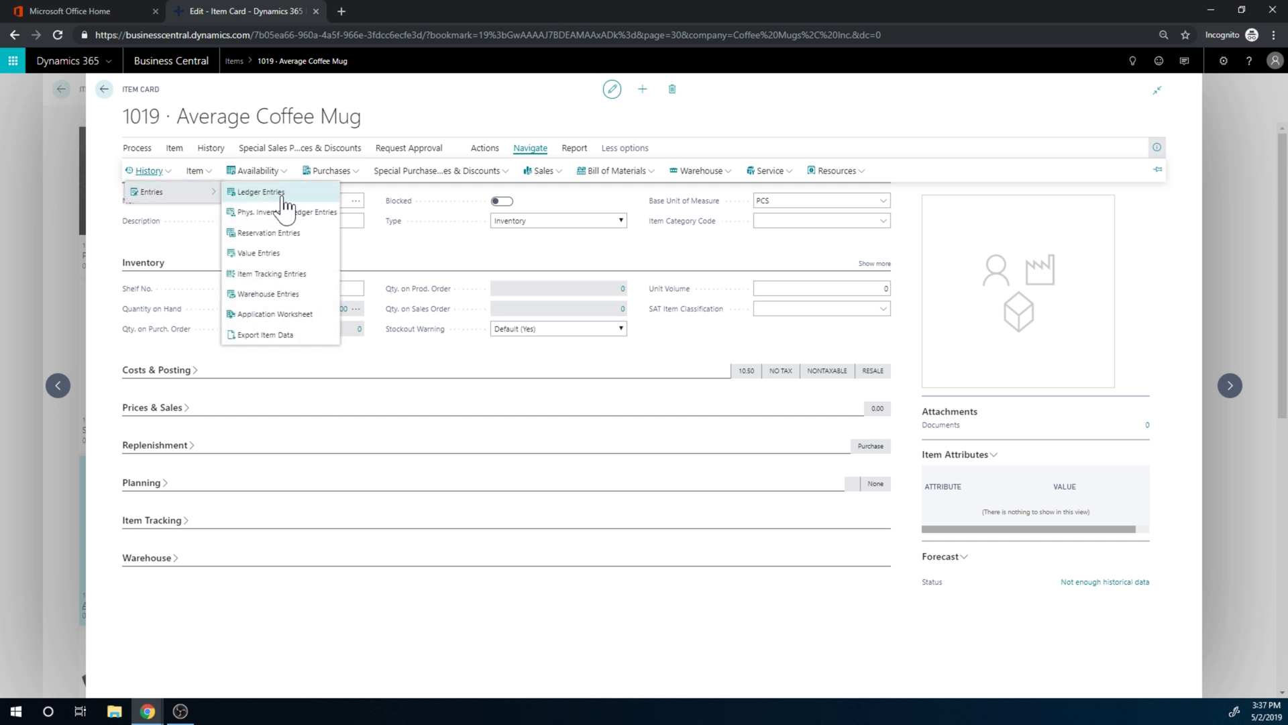
{"action": "left_click", "coordinate": [281, 194]}
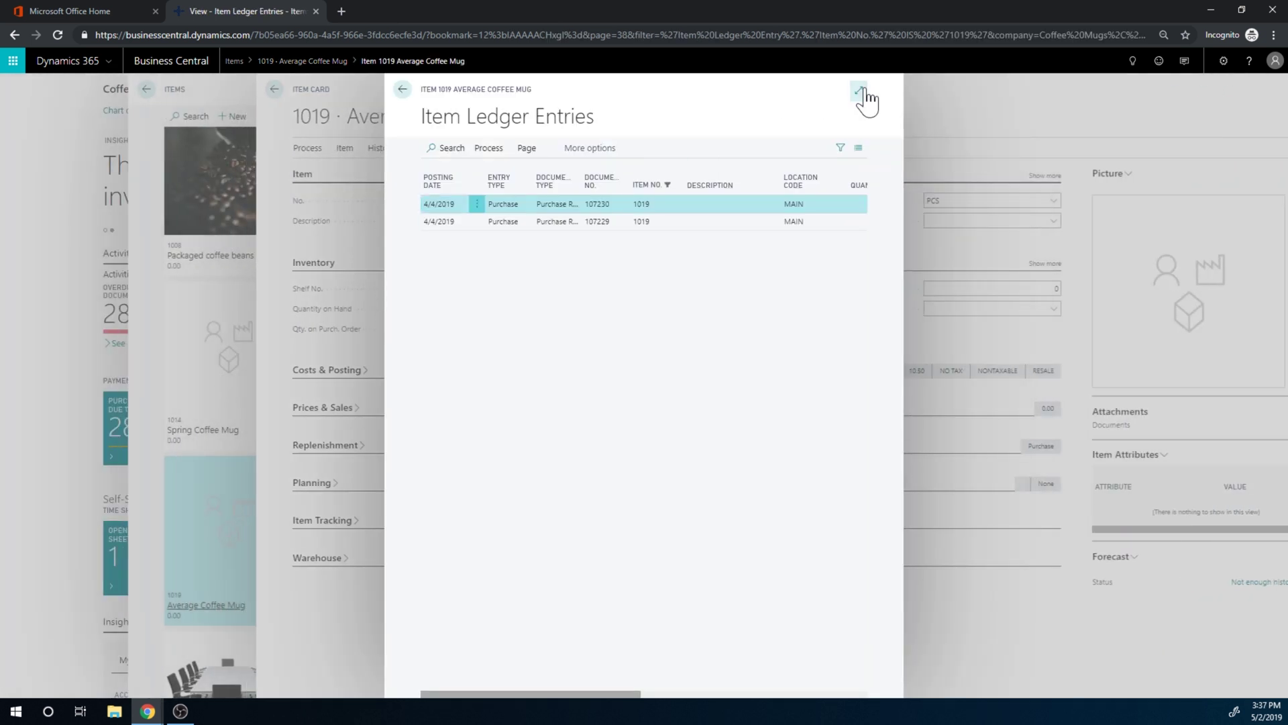
{"action": "left_click", "coordinate": [860, 92]}
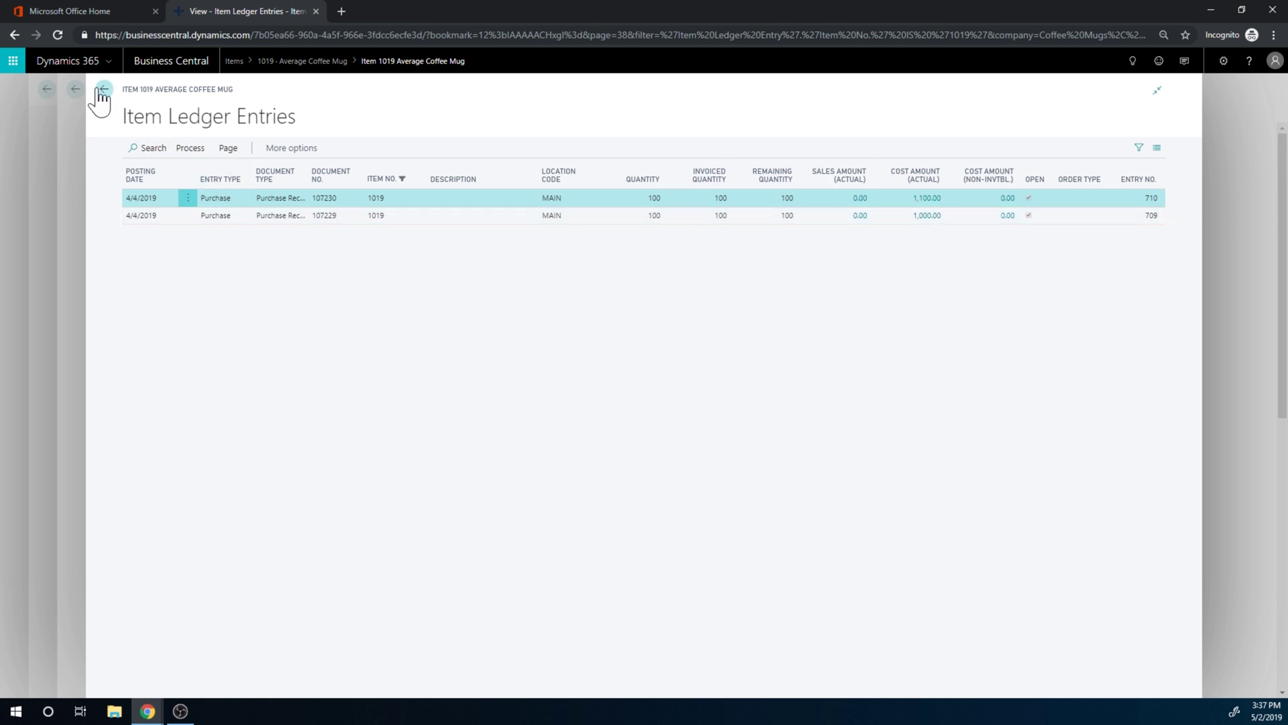
{"action": "key", "text": "Escape"}
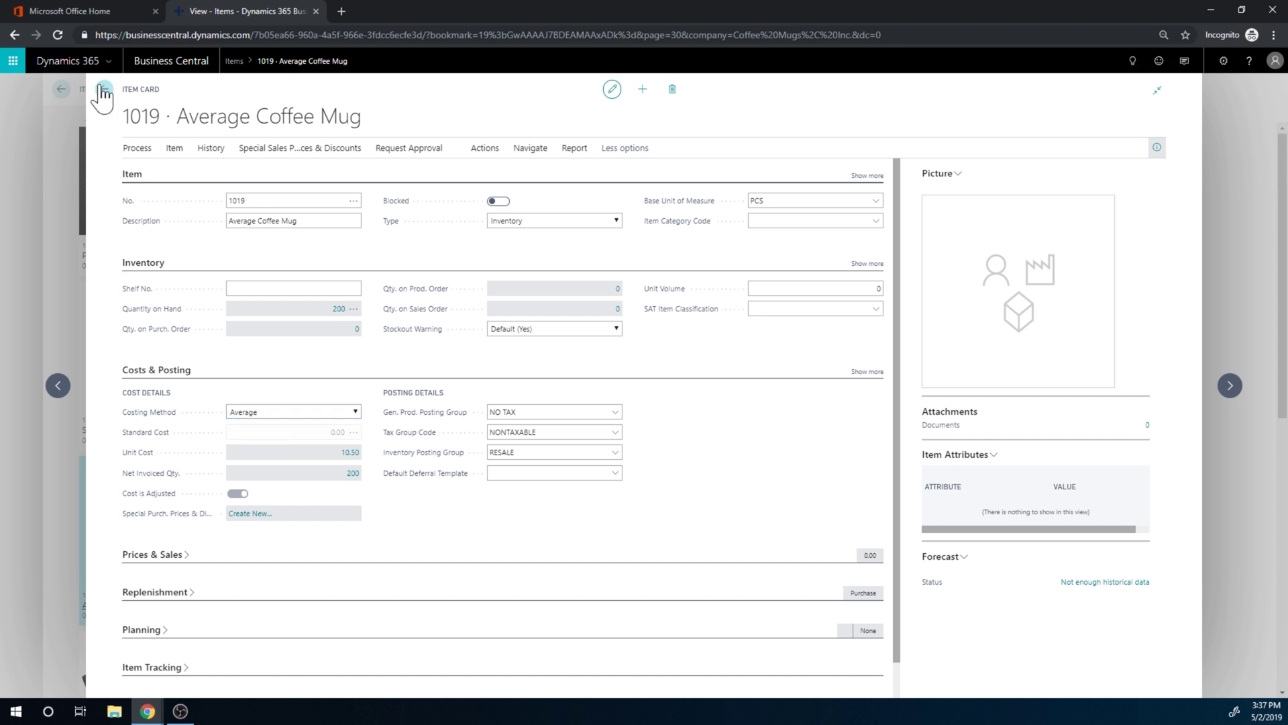
Recheck item 1019's ledger entries, then close the item card to return to the Items list
{"action": "left_click", "coordinate": [539, 153]}
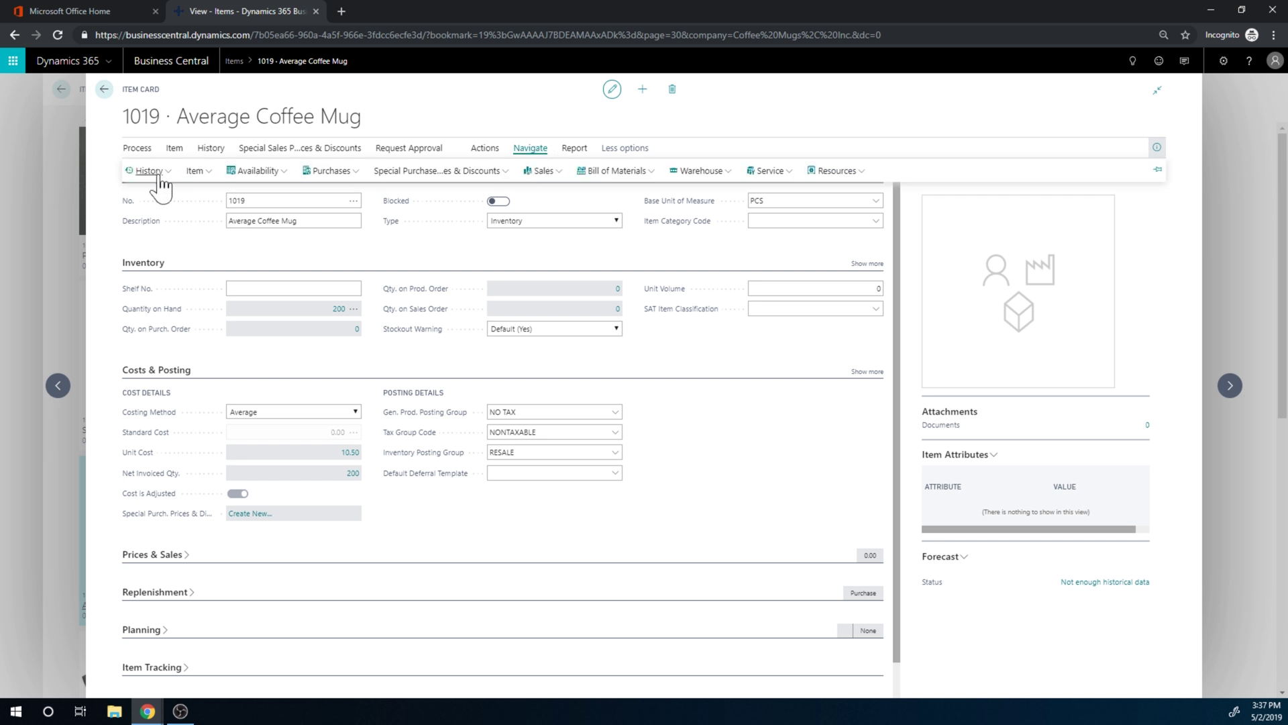
{"action": "mouse_move", "coordinate": [161, 191]}
{"action": "left_click", "coordinate": [255, 196]}
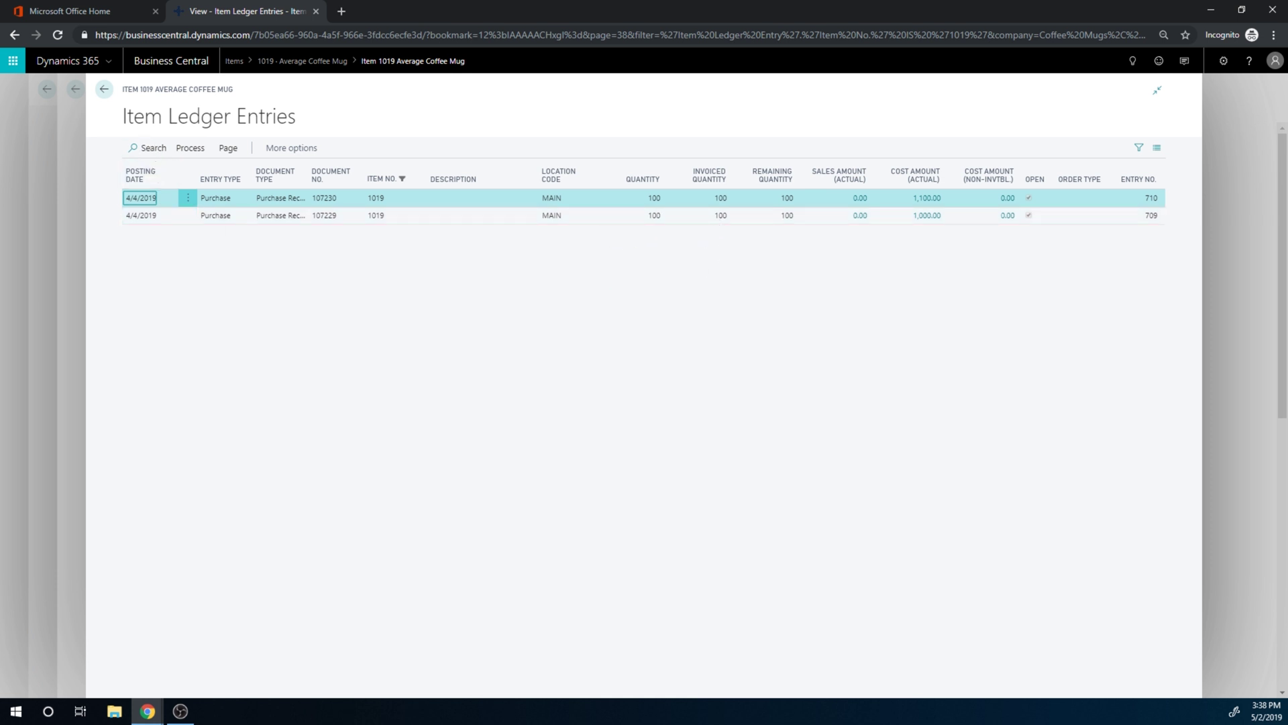
{"action": "left_click", "coordinate": [104, 90]}
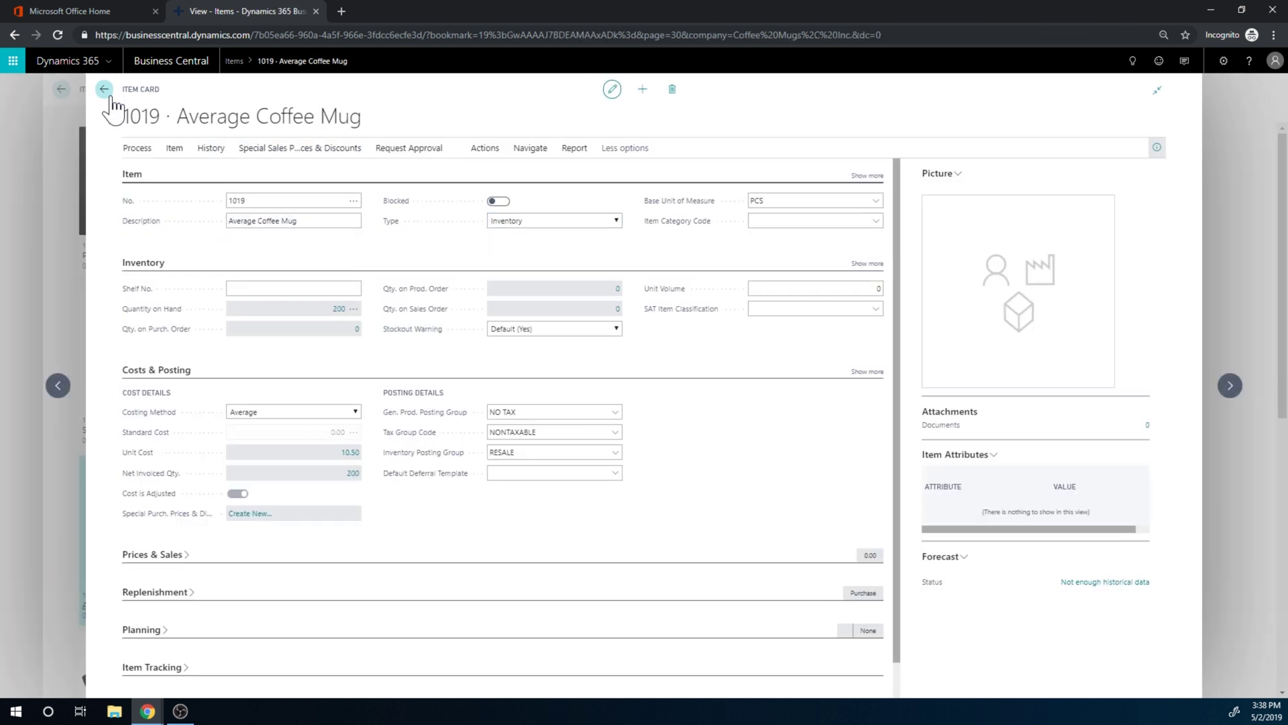
{"action": "key", "text": "Escape"}
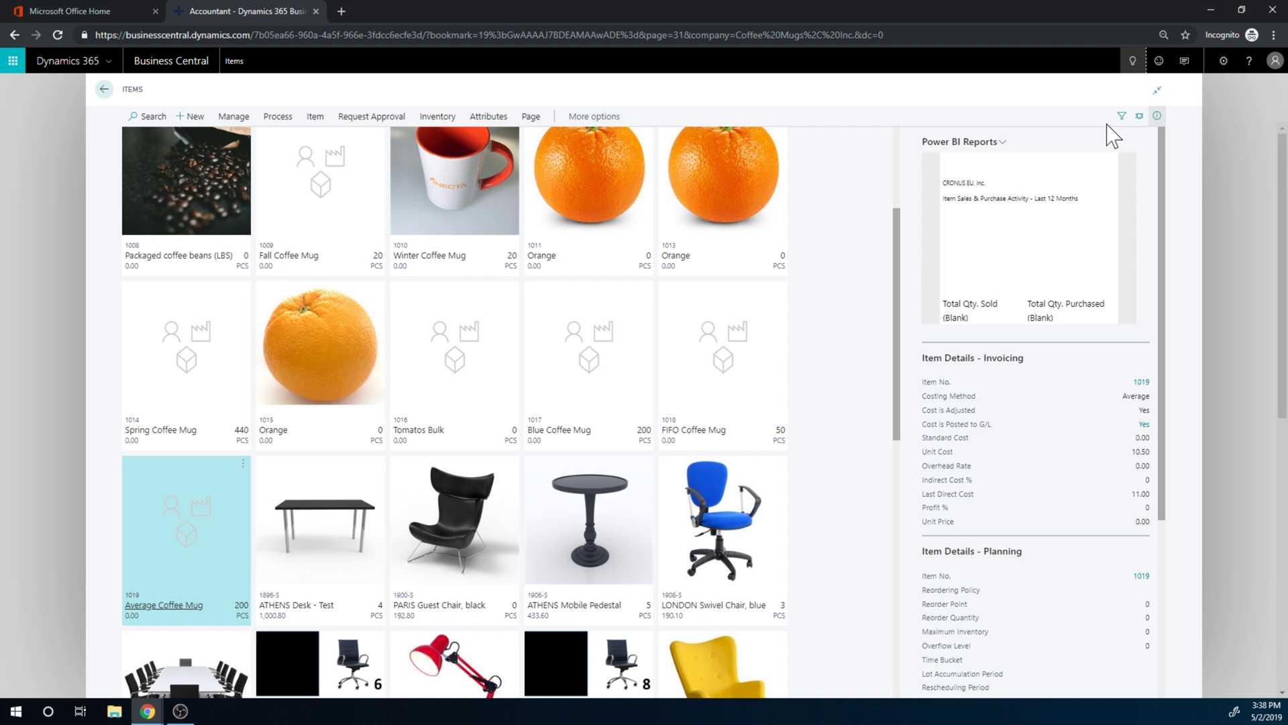
{"action": "left_click", "coordinate": [1133, 62]}
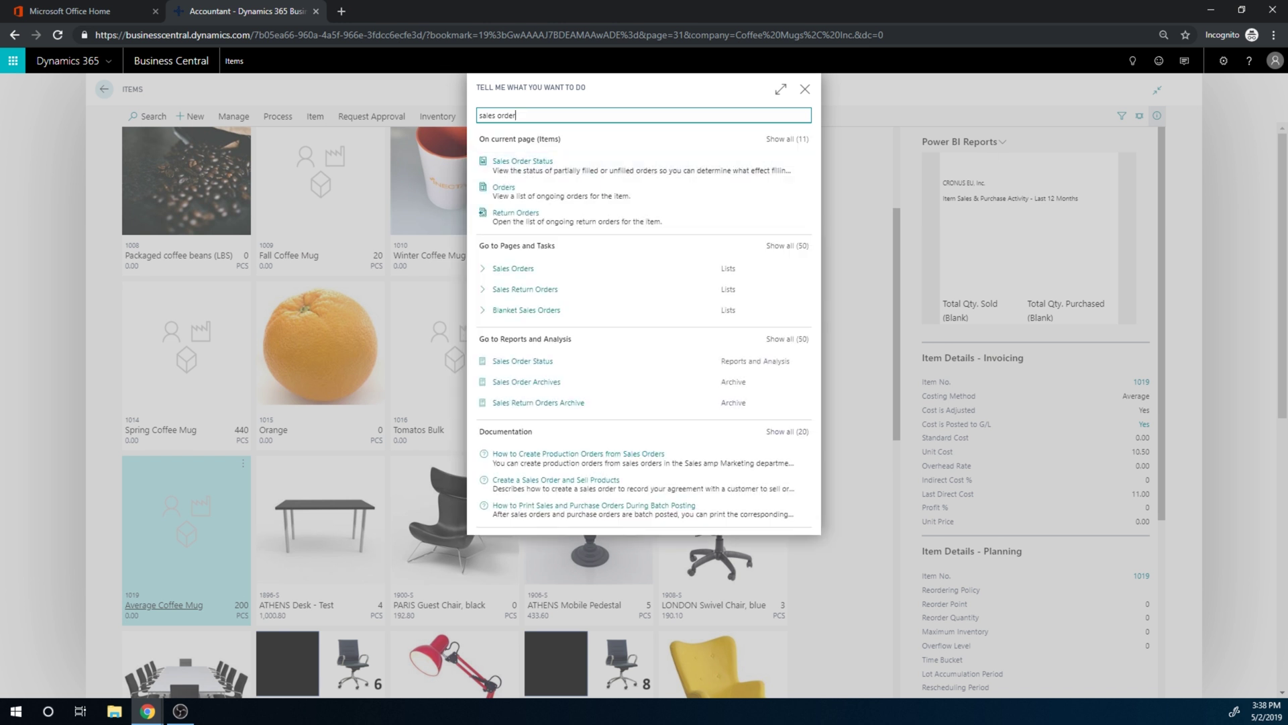
Create a new sales order for customer Adatum Corporation
{"action": "left_click", "coordinate": [522, 271]}
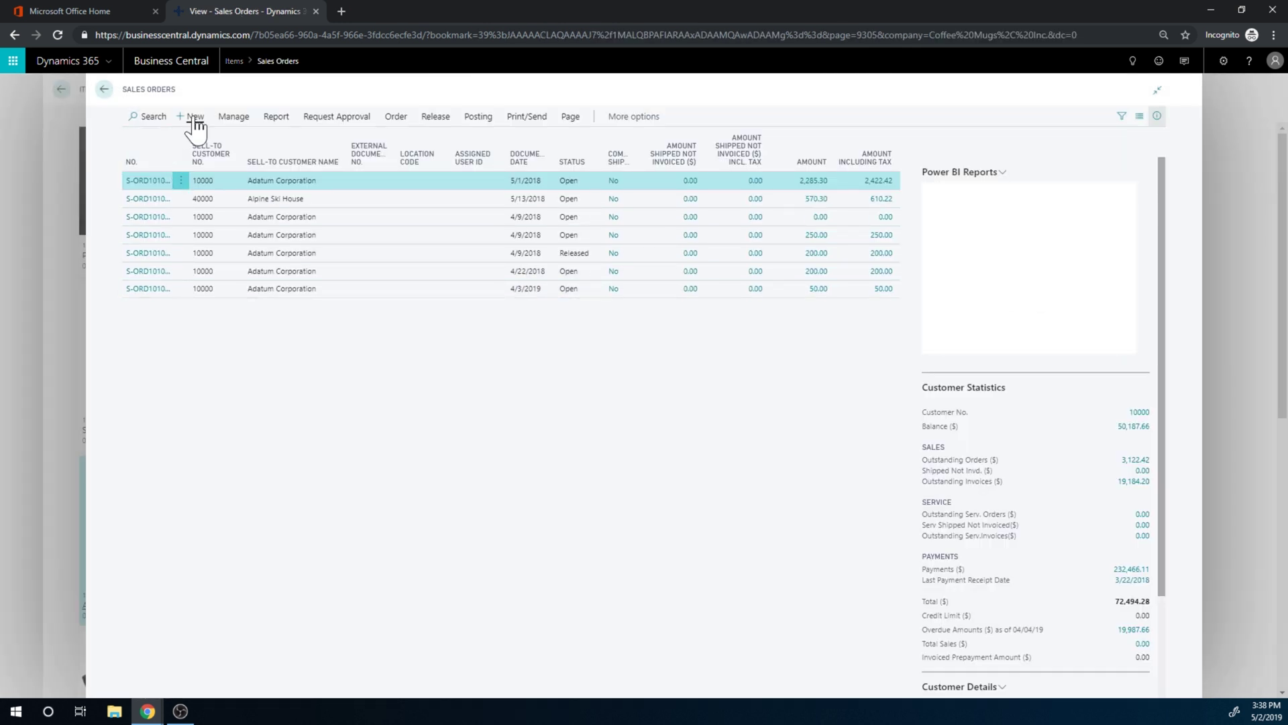
{"action": "key", "text": "alt+n"}
{"action": "left_click", "coordinate": [295, 201]}
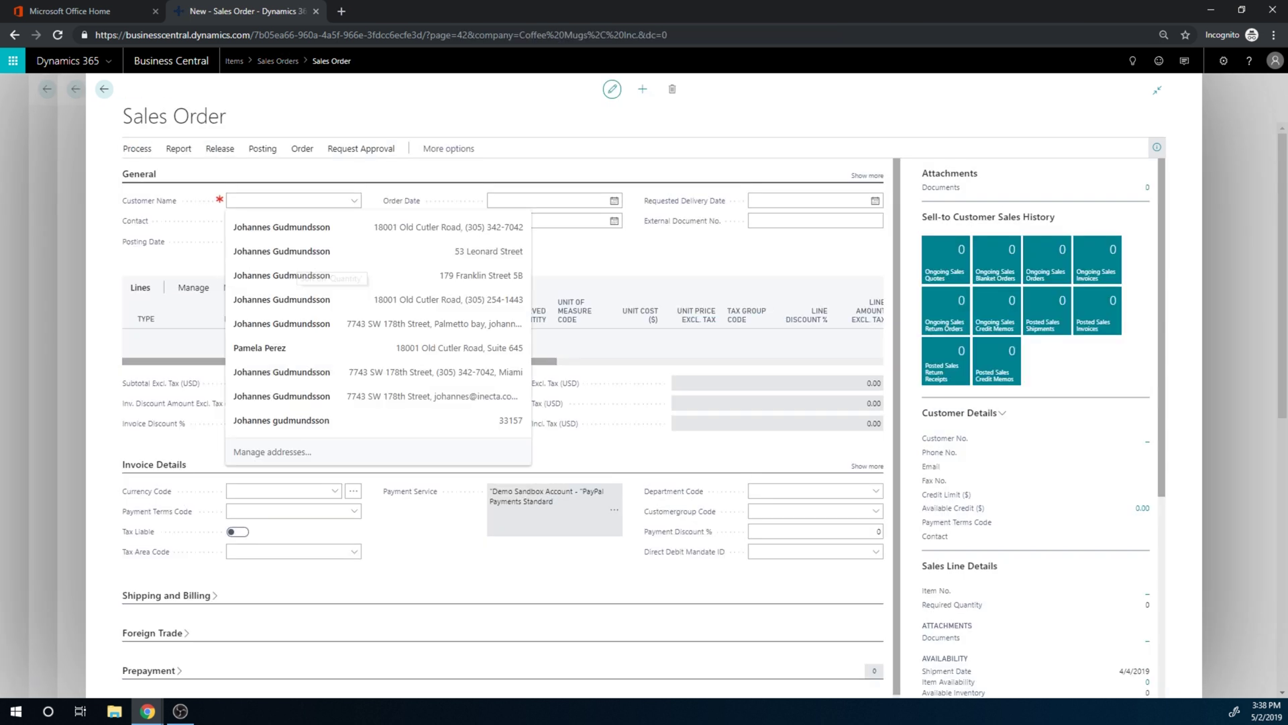
{"action": "left_click", "coordinate": [296, 200]}
{"action": "type", "text": "ad"}
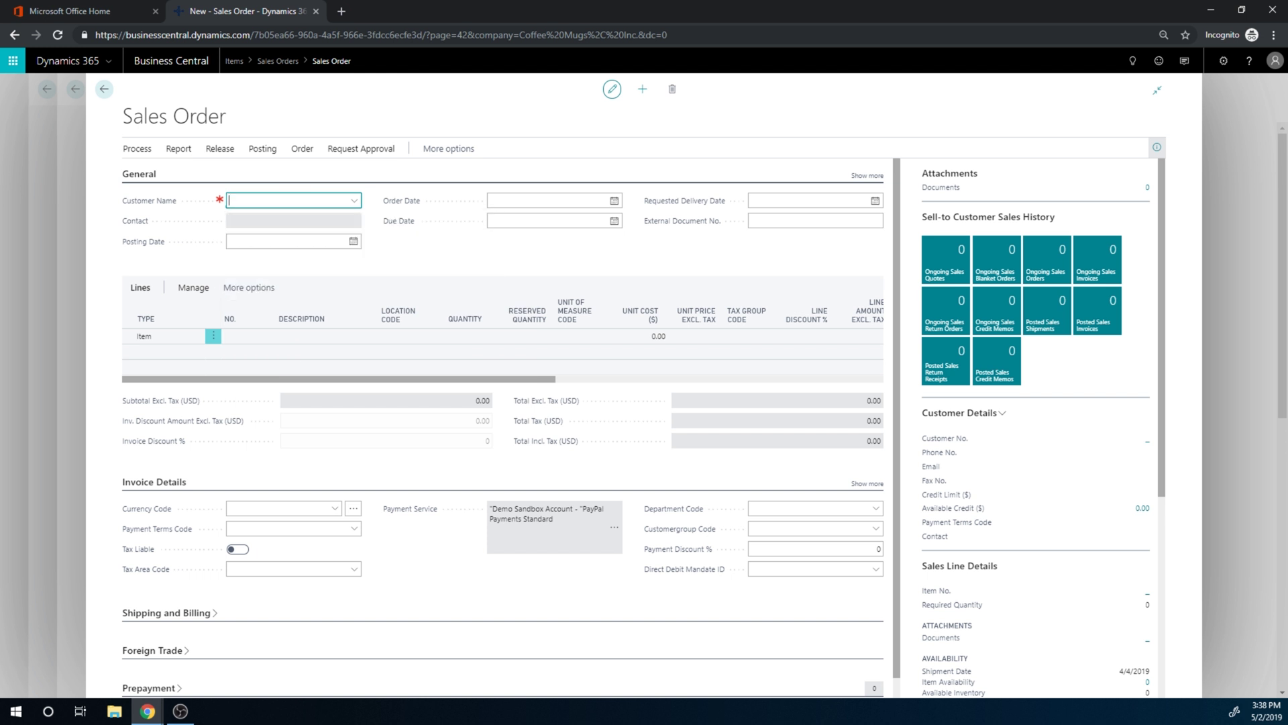
{"action": "left_click", "coordinate": [353, 248]}
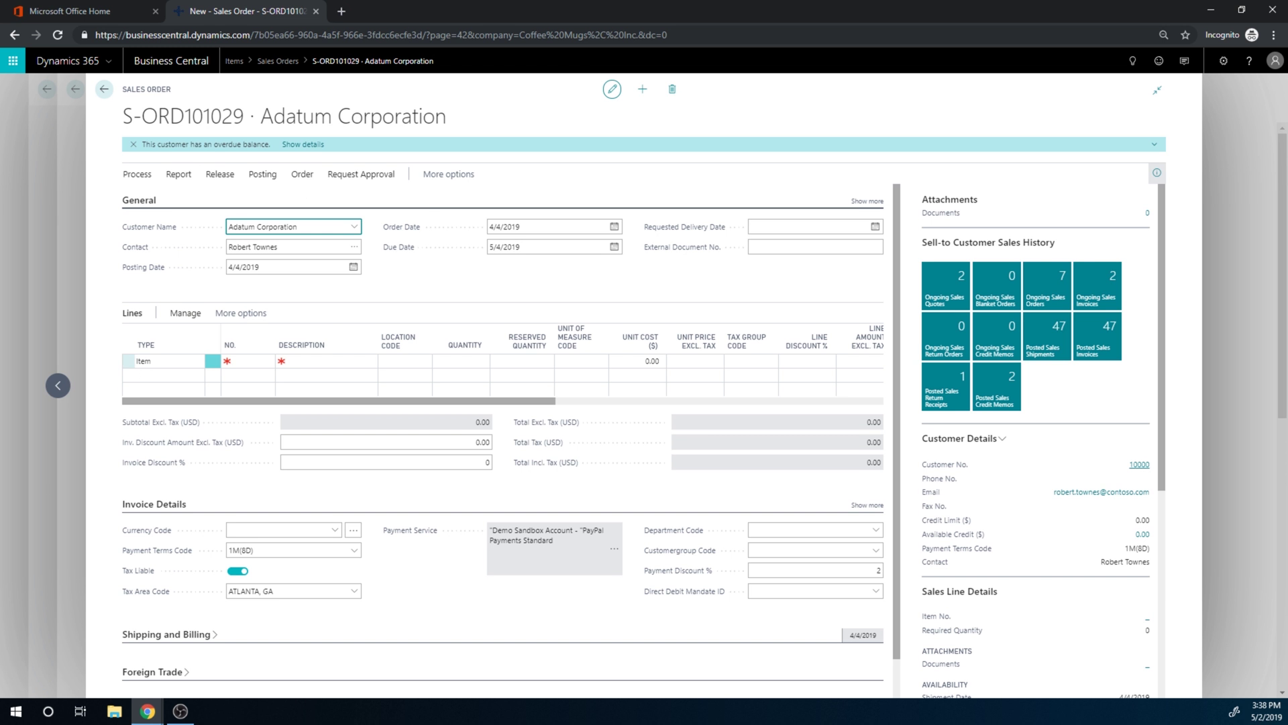
Set the order line's item, correcting it from 1001 INECTA Coffee Mug to 1019 Average Coffee Mug
{"action": "left_click", "coordinate": [249, 361]}
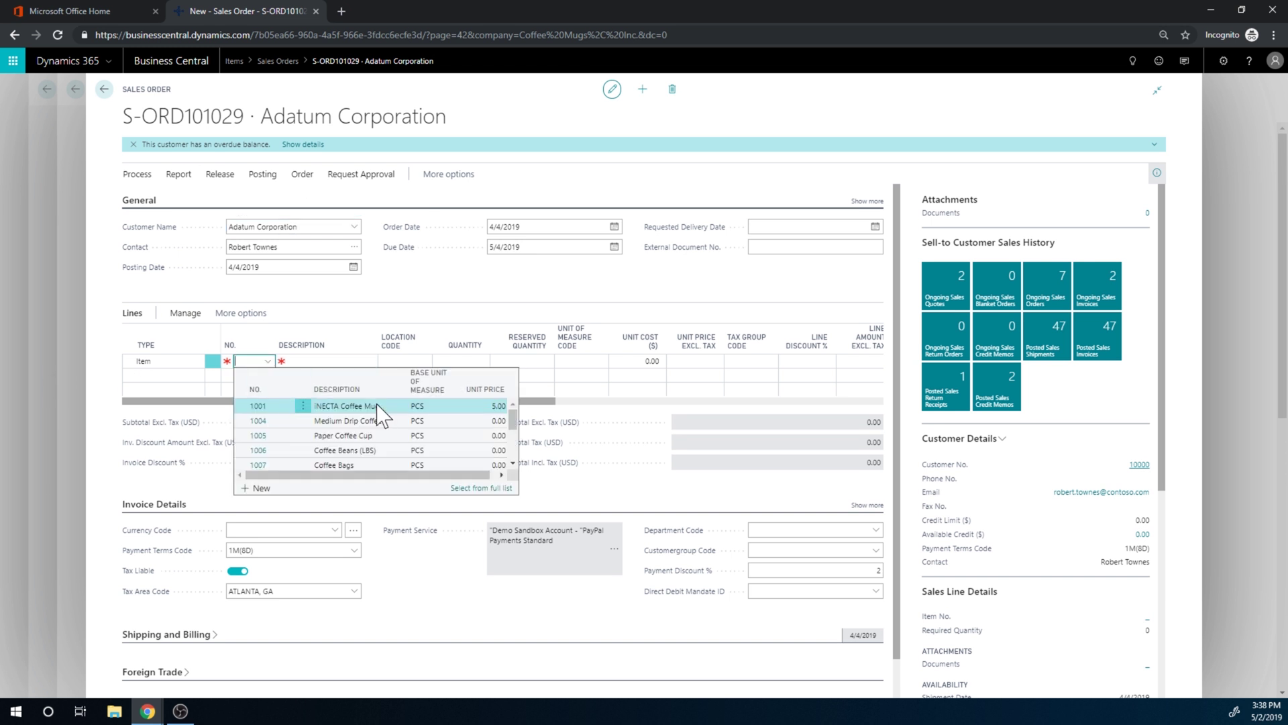
{"action": "left_click", "coordinate": [377, 406]}
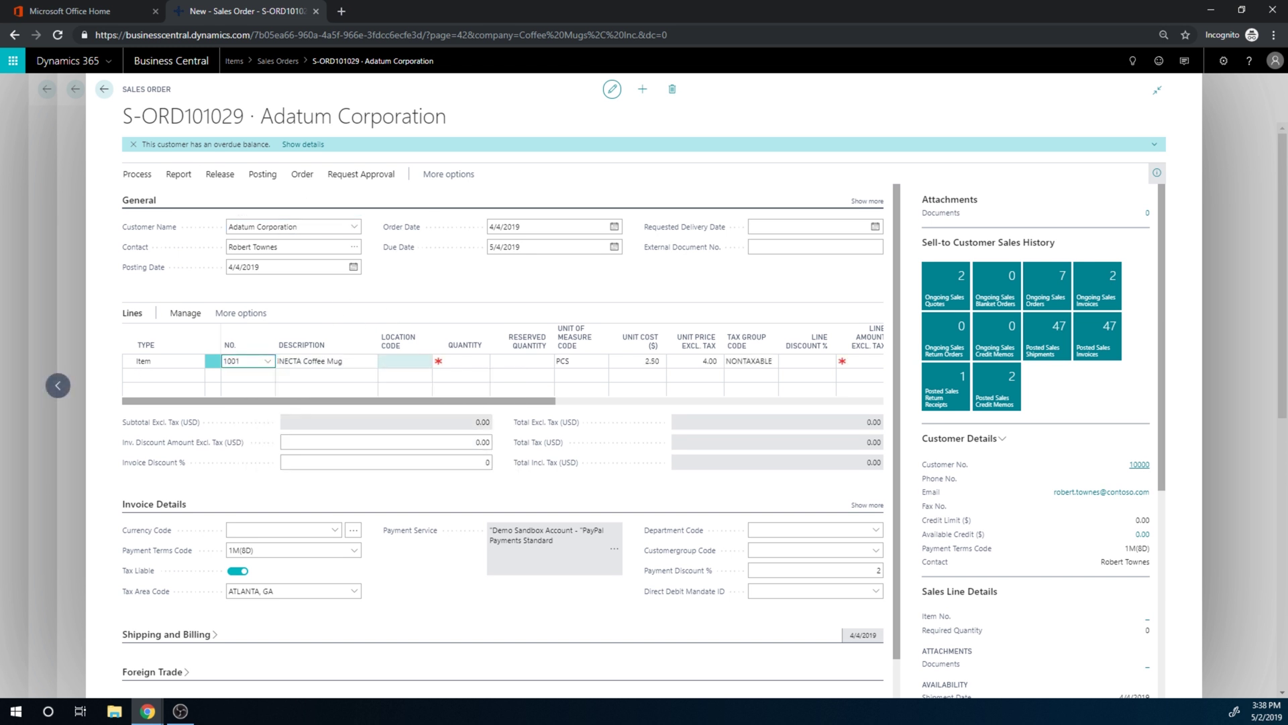
{"action": "type", "text": "main"}
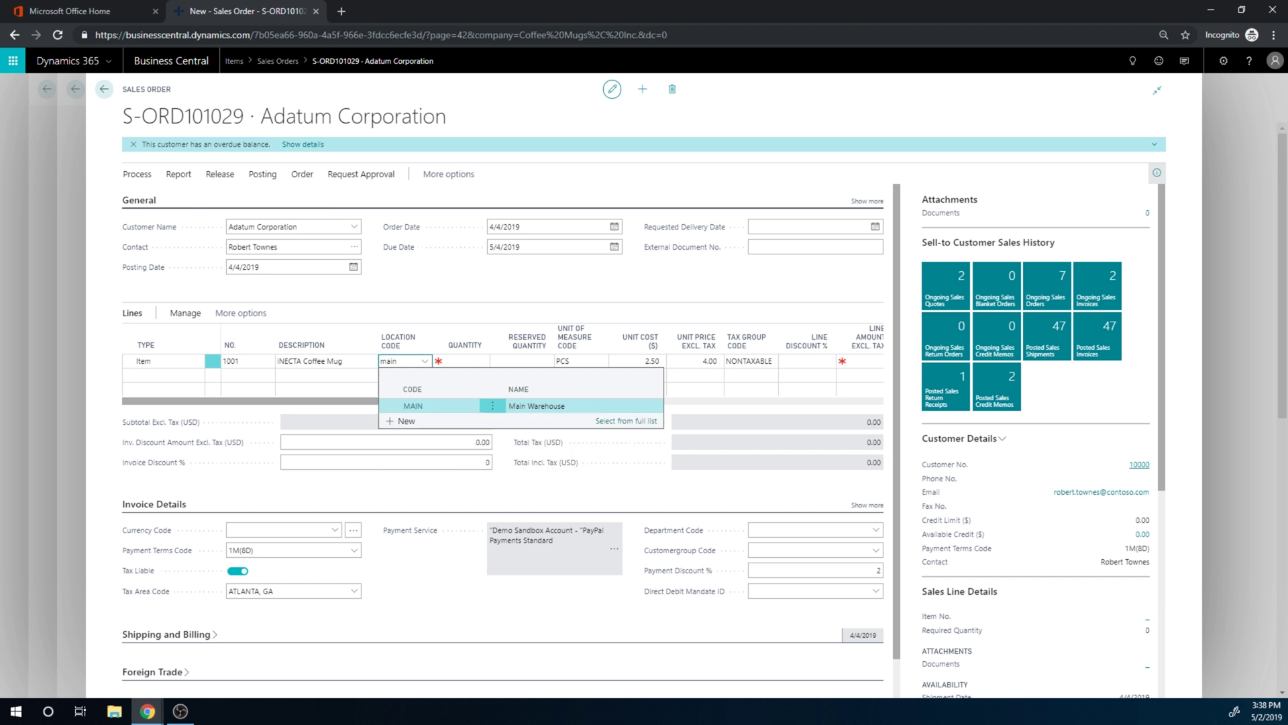
{"action": "key", "text": "Return"}
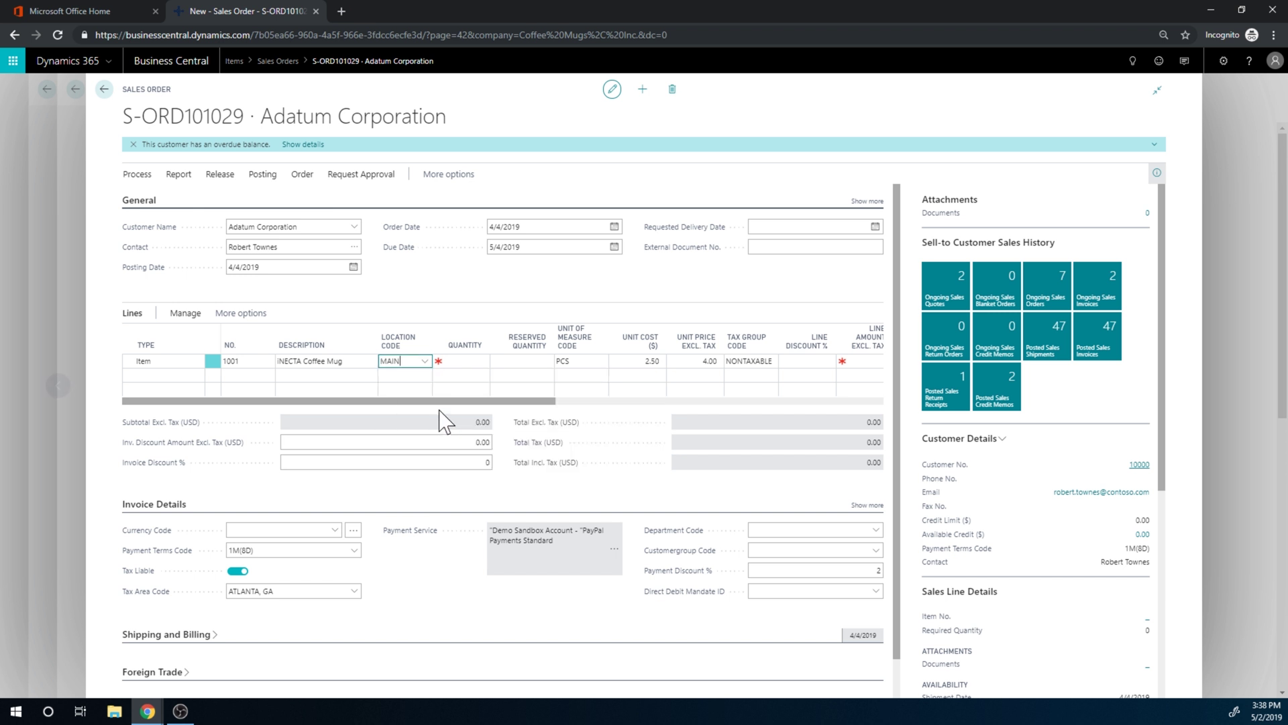
{"action": "key", "text": "shift+Tab"}
{"action": "key", "text": "shift+Tab"}
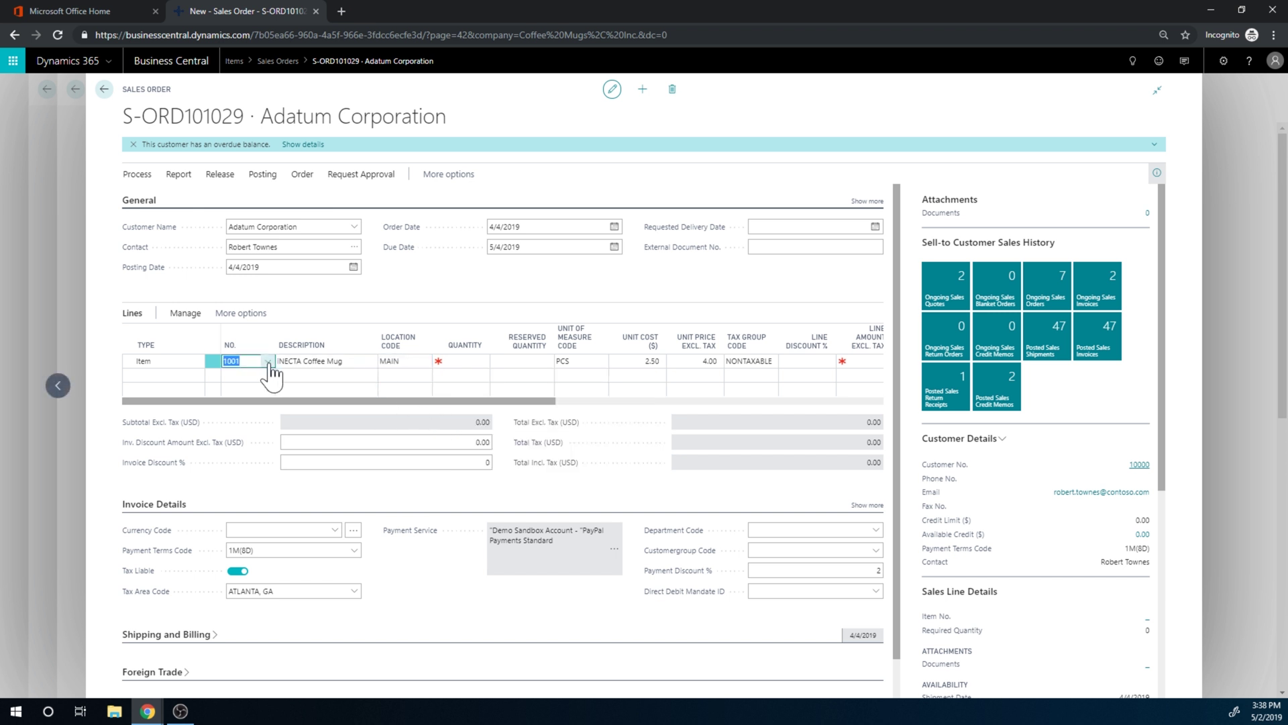
{"action": "left_click", "coordinate": [267, 361]}
{"action": "scroll", "coordinate": [303, 429], "scroll_direction": "down", "scroll_amount": 5}
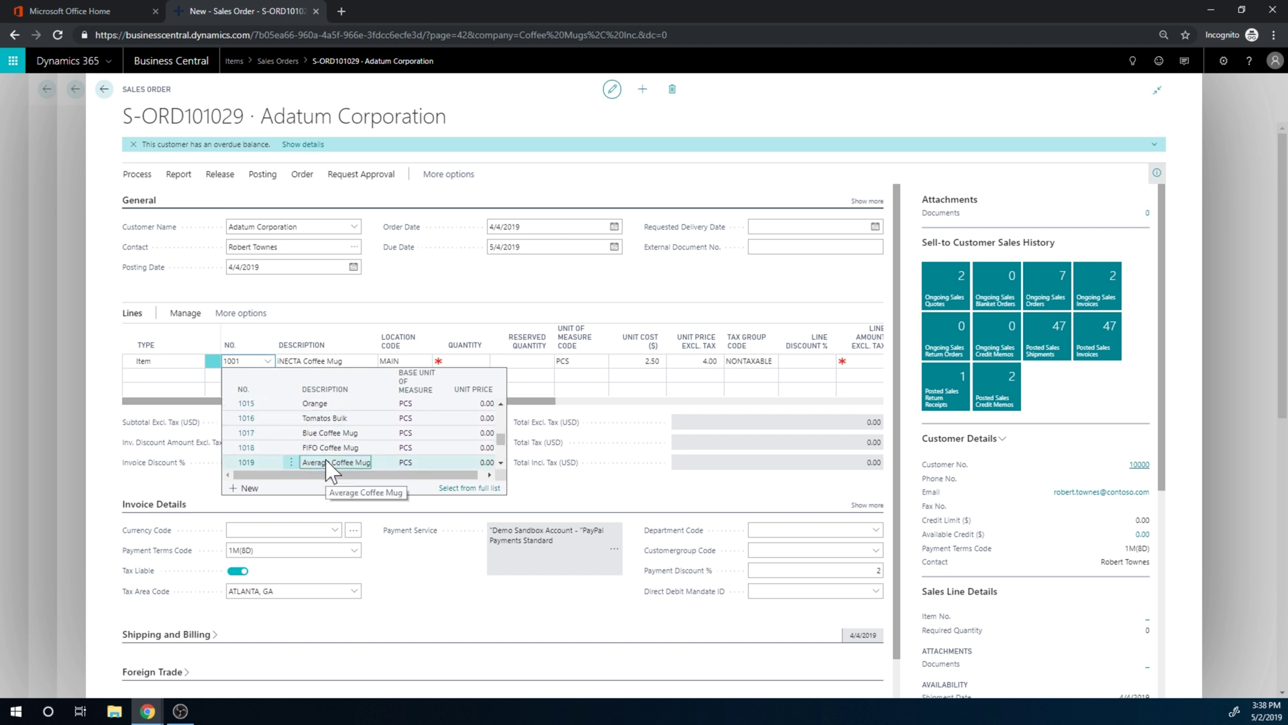
{"action": "left_click", "coordinate": [325, 462]}
Give the line location MAIN, quantity 50 and unit price 20.00
{"action": "left_click", "coordinate": [396, 362]}
{"action": "type", "text": "mai"}
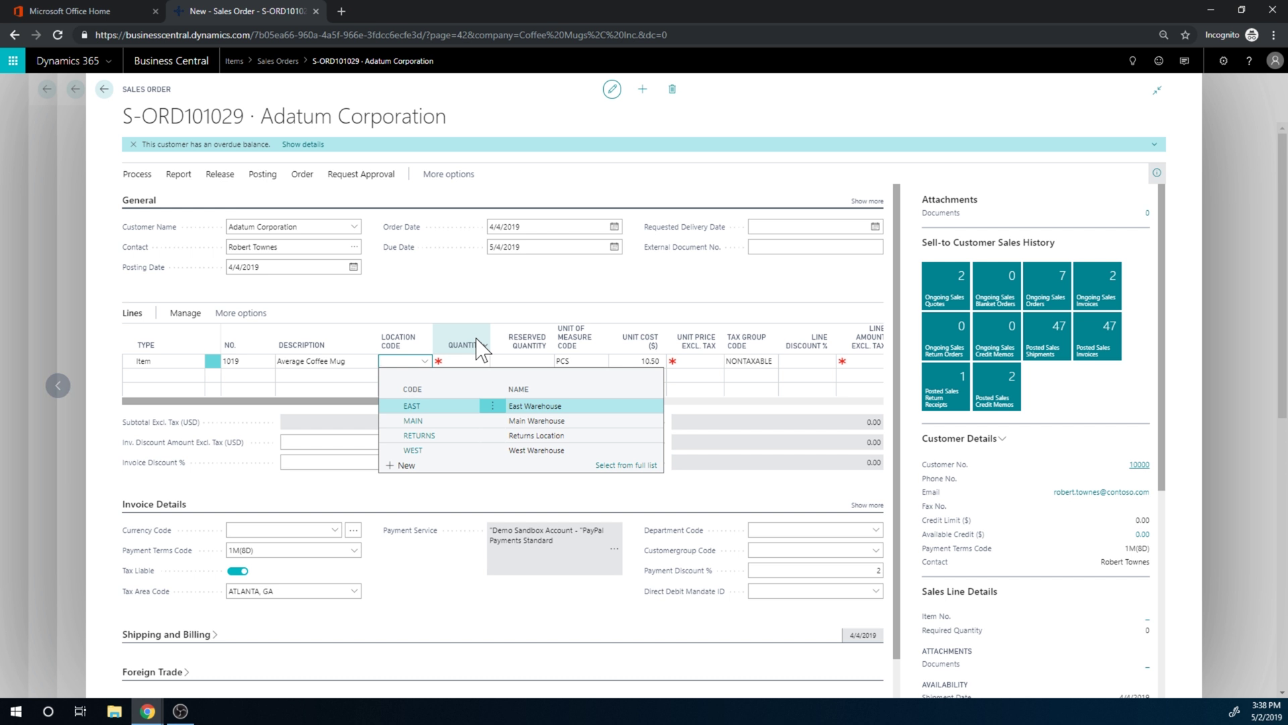
{"action": "type", "text": "n"}
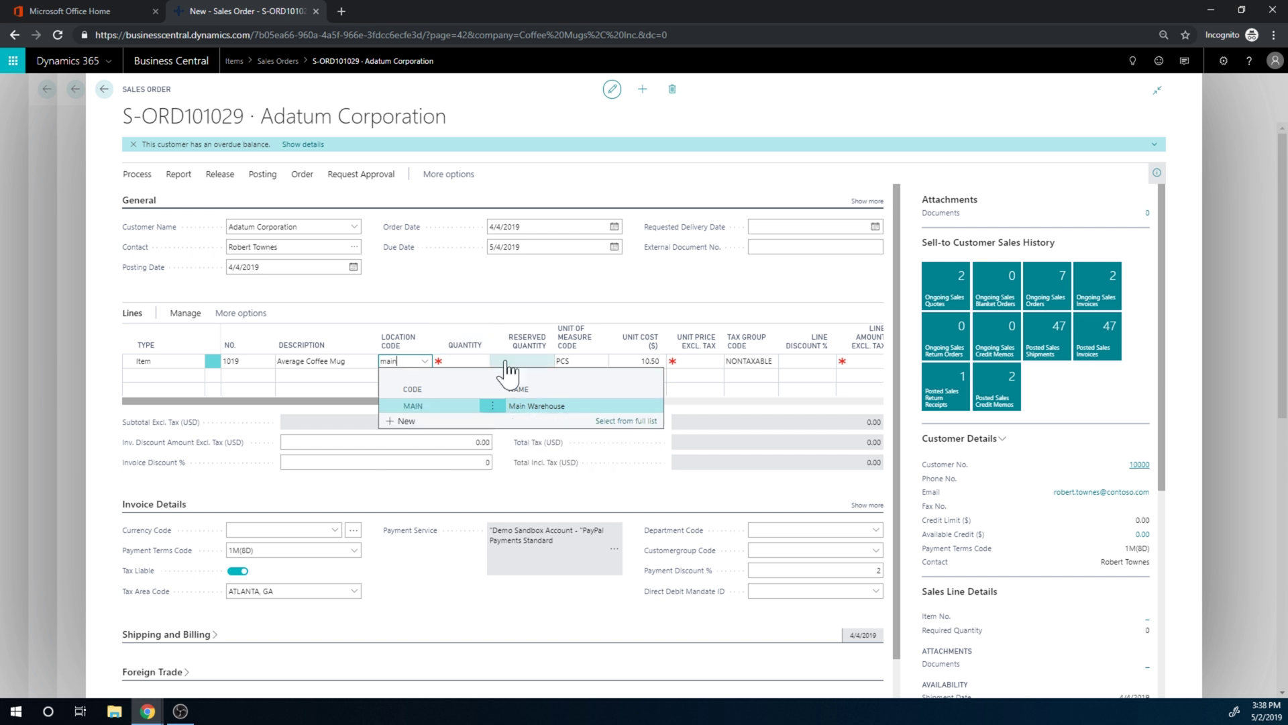
{"action": "key", "text": "Tab"}
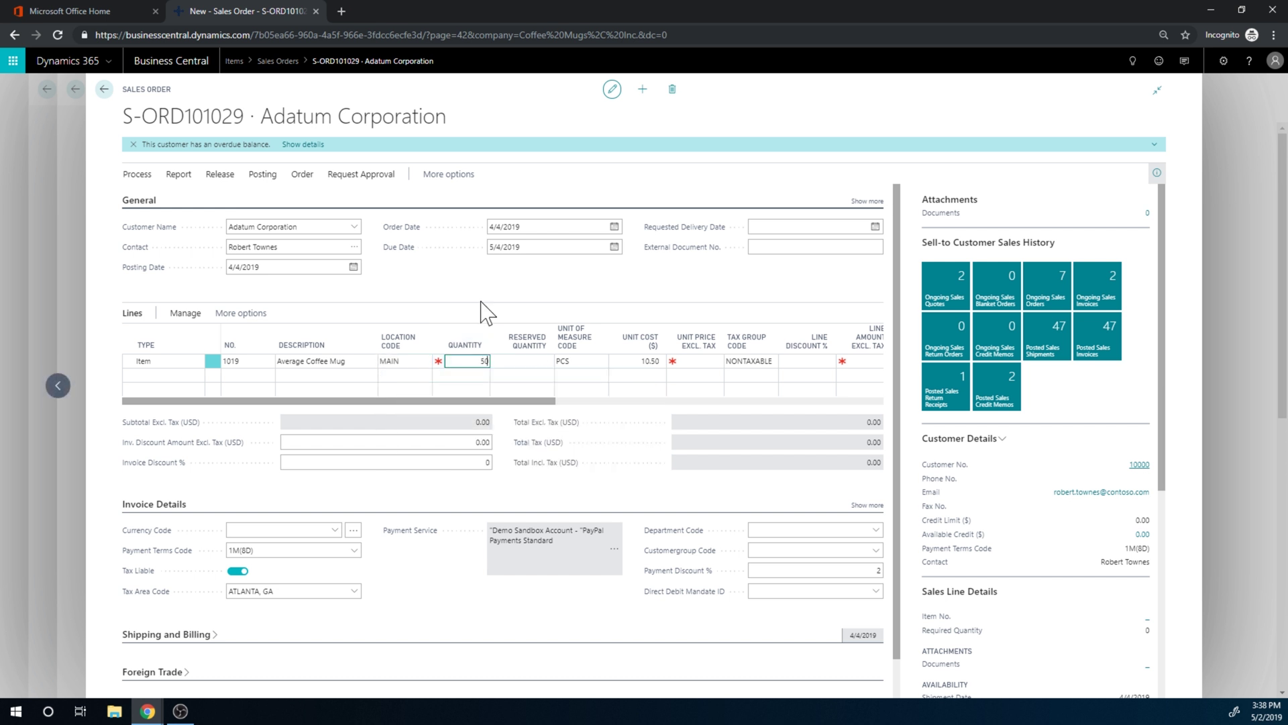
{"action": "key", "text": "Tab"}
{"action": "key", "text": "Tab"}
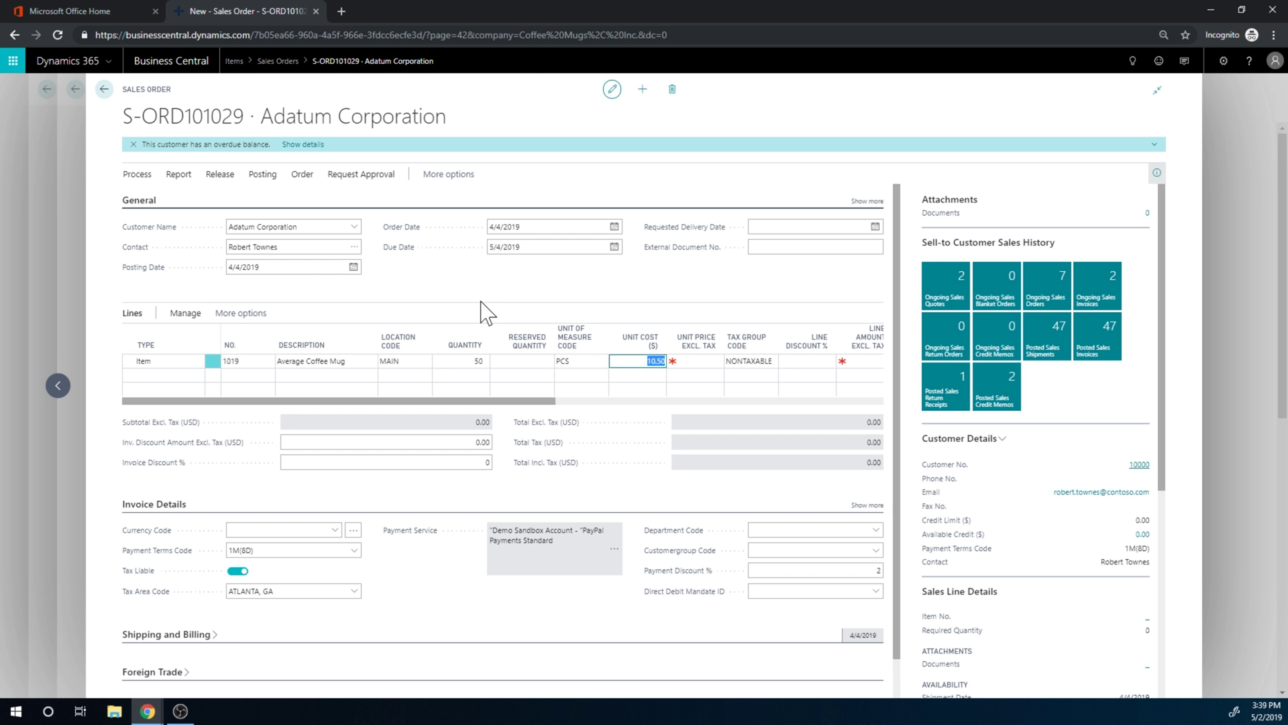
{"action": "key", "text": "Tab"}
{"action": "type", "text": "20"}
{"action": "key", "text": "Tab"}
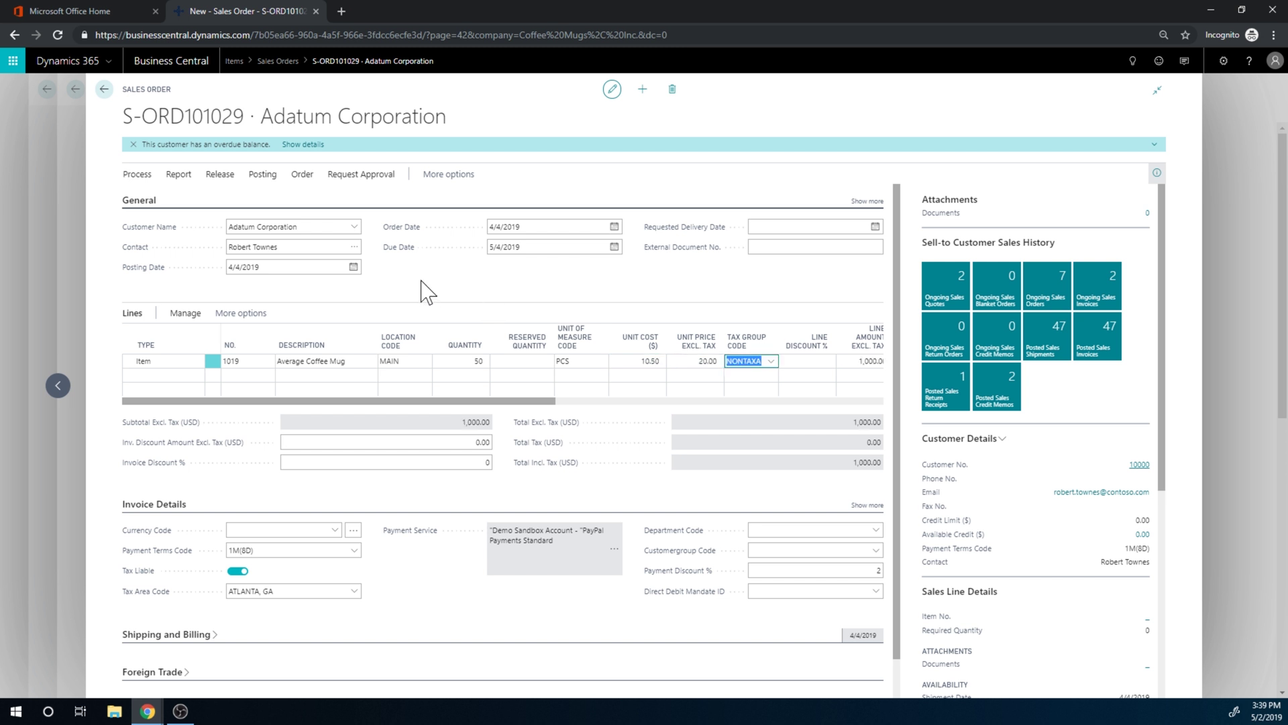
Post the order as Ship and Invoice without opening the posted invoice, then return to Items
{"action": "left_click", "coordinate": [262, 176]}
{"action": "left_click", "coordinate": [139, 198]}
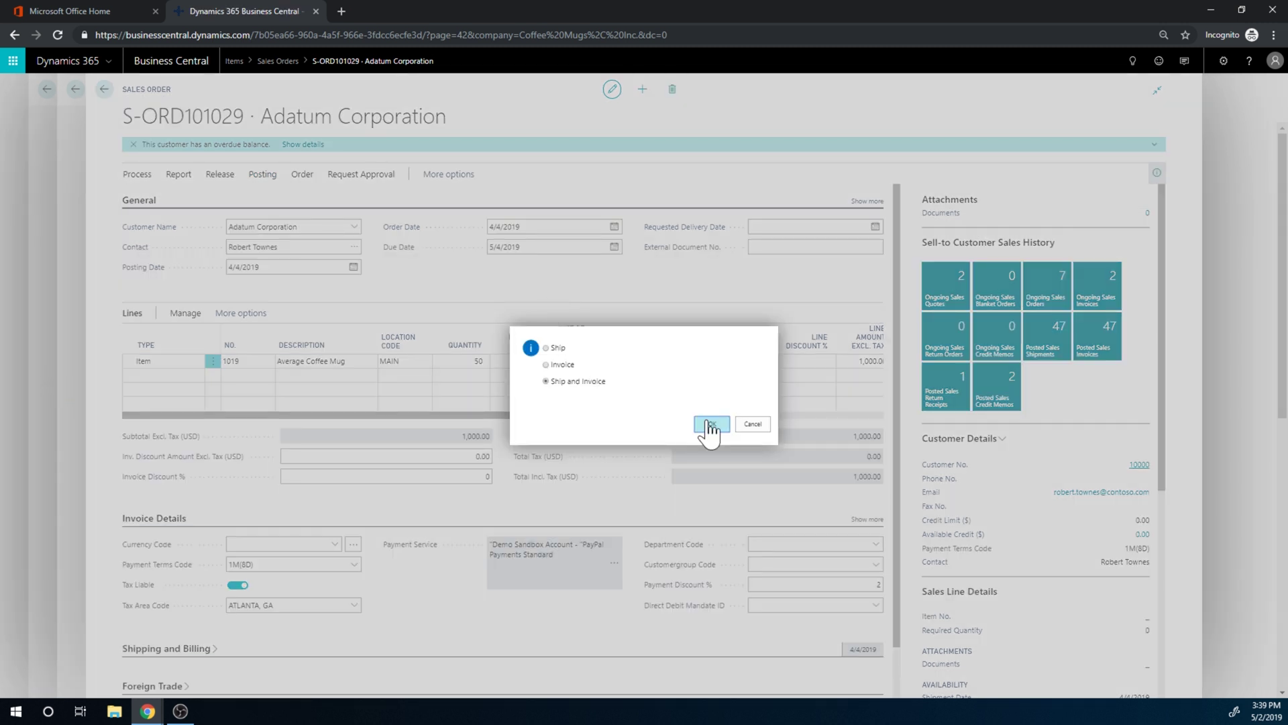
{"action": "left_click", "coordinate": [710, 424]}
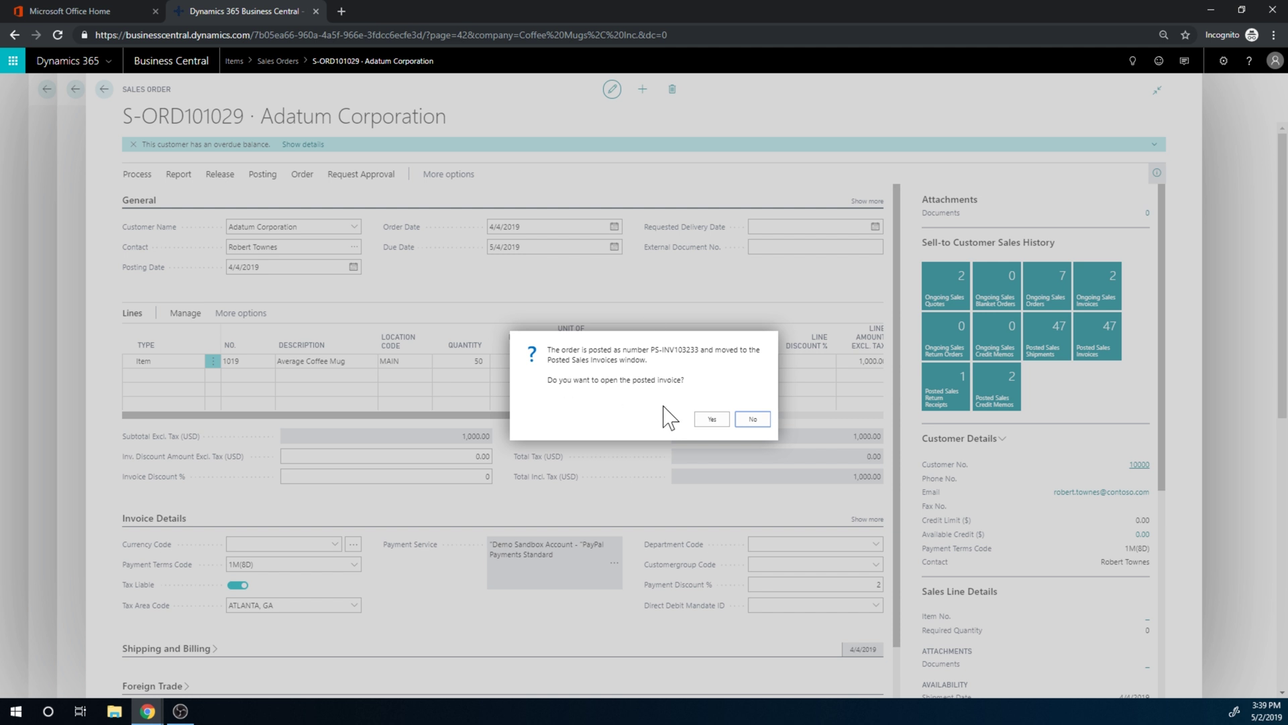
{"action": "left_click", "coordinate": [753, 420]}
{"action": "left_click", "coordinate": [102, 90]}
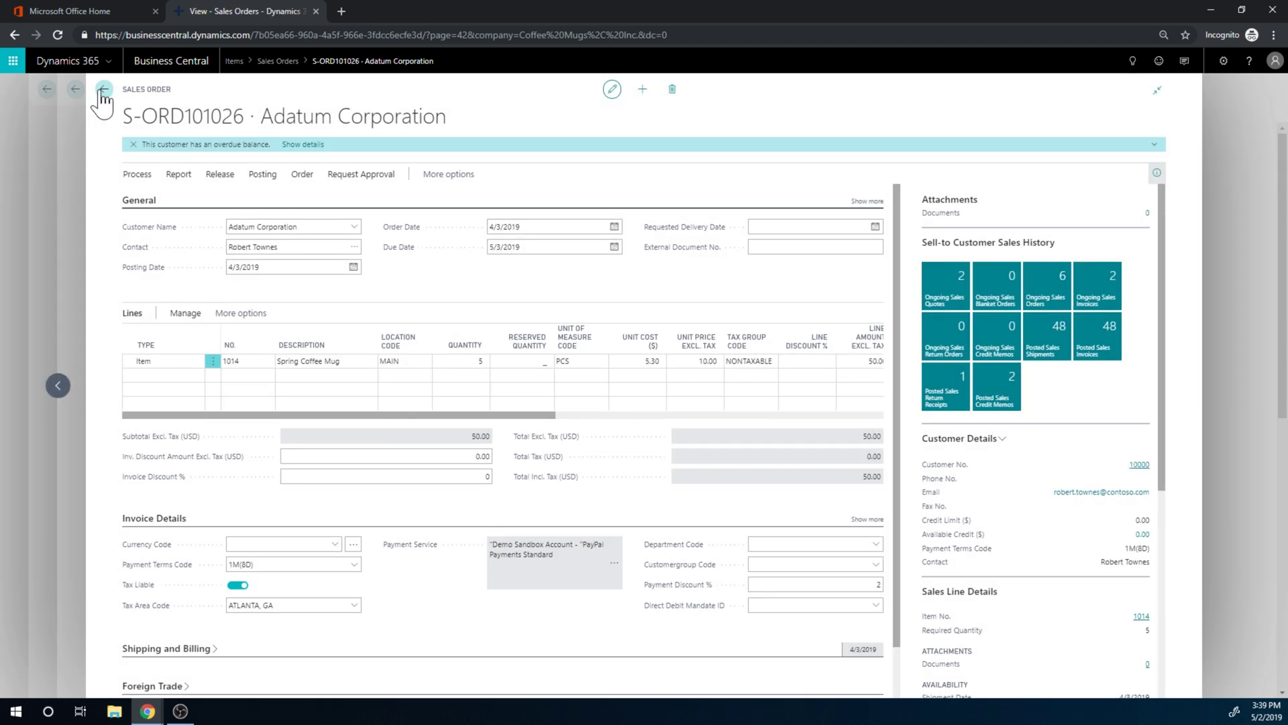
{"action": "left_click", "coordinate": [96, 89]}
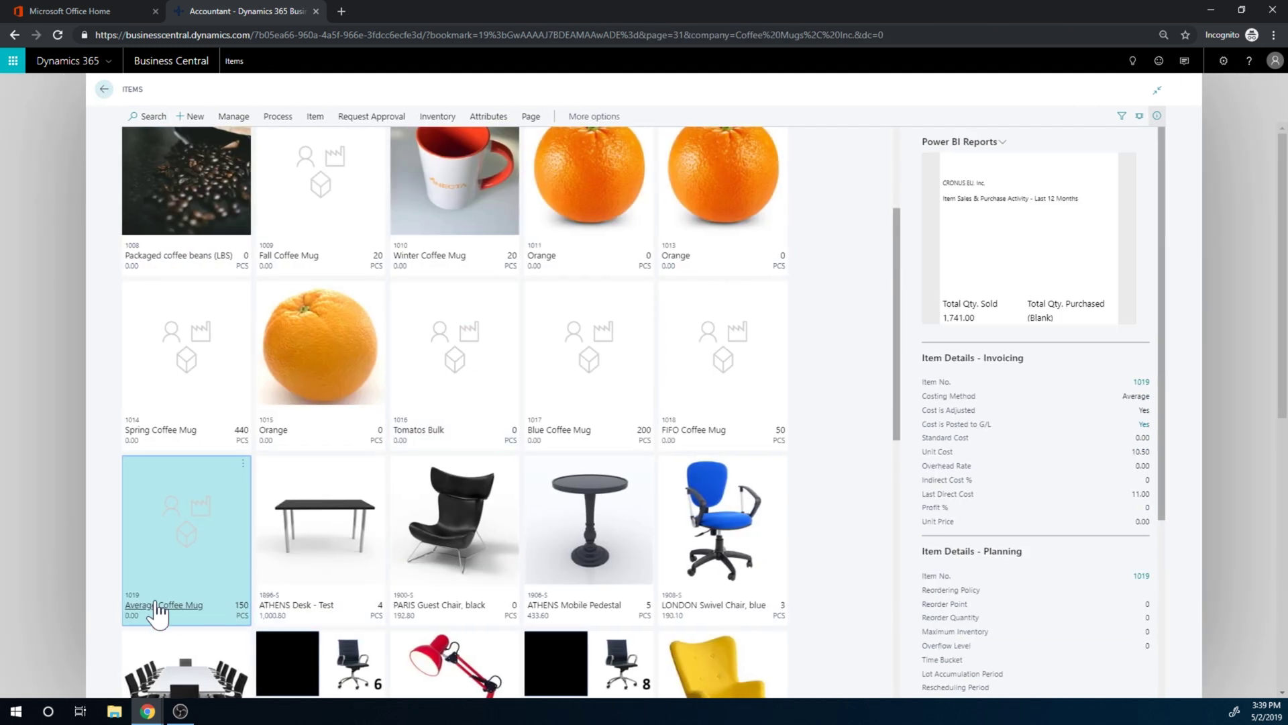
Open the 1019 Average Coffee Mug card and view its ledger entries, including the -50 sale
{"action": "left_click", "coordinate": [159, 607]}
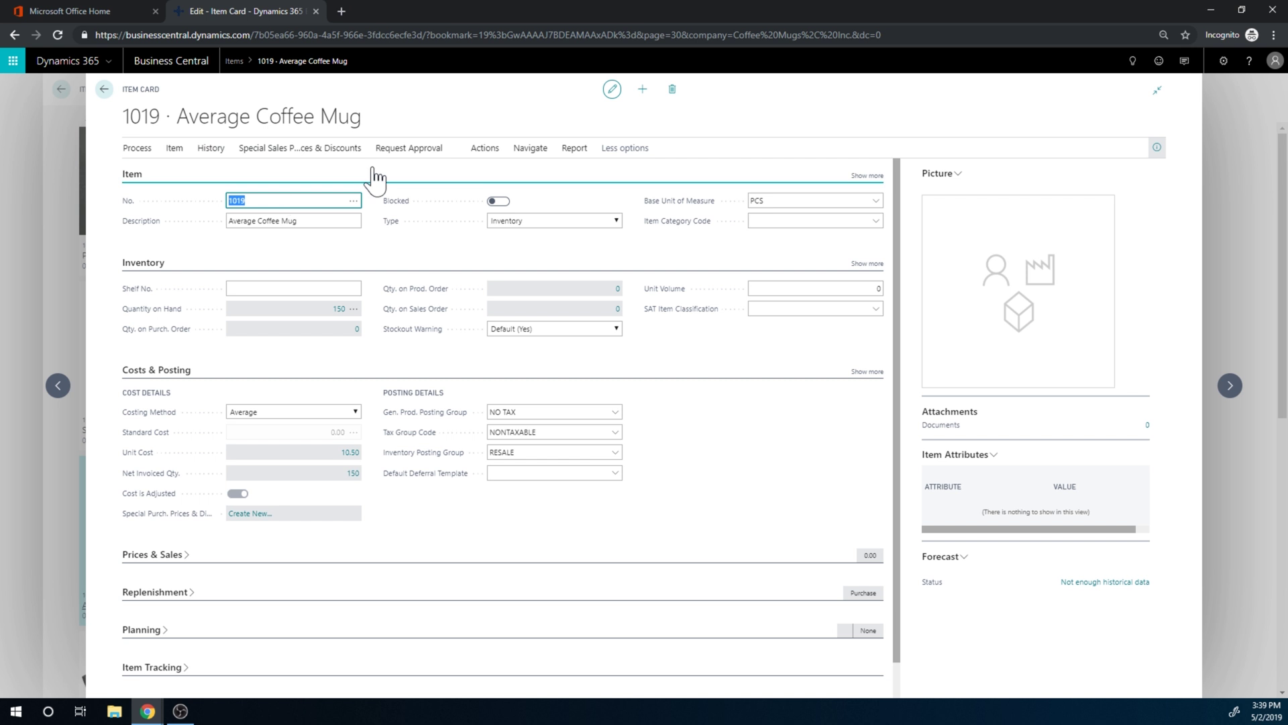
{"action": "left_click", "coordinate": [529, 148]}
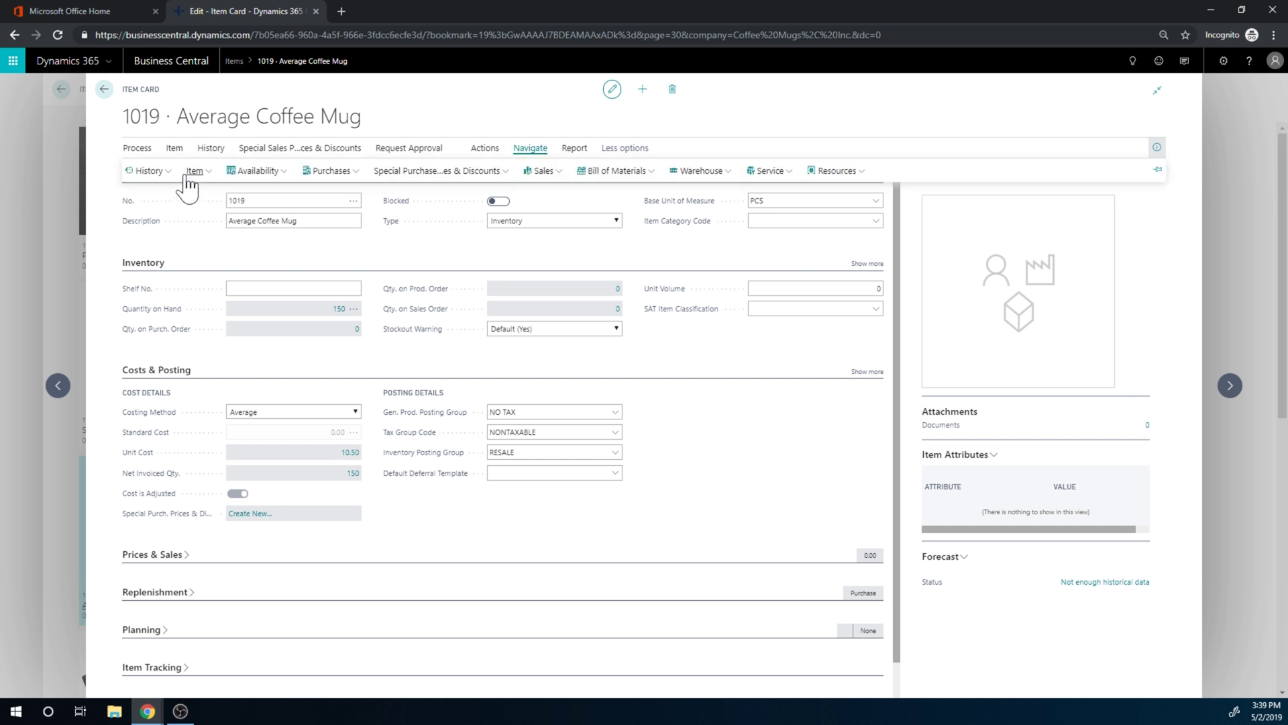
{"action": "left_click", "coordinate": [163, 175]}
{"action": "mouse_move", "coordinate": [167, 190]}
{"action": "left_click", "coordinate": [255, 193]}
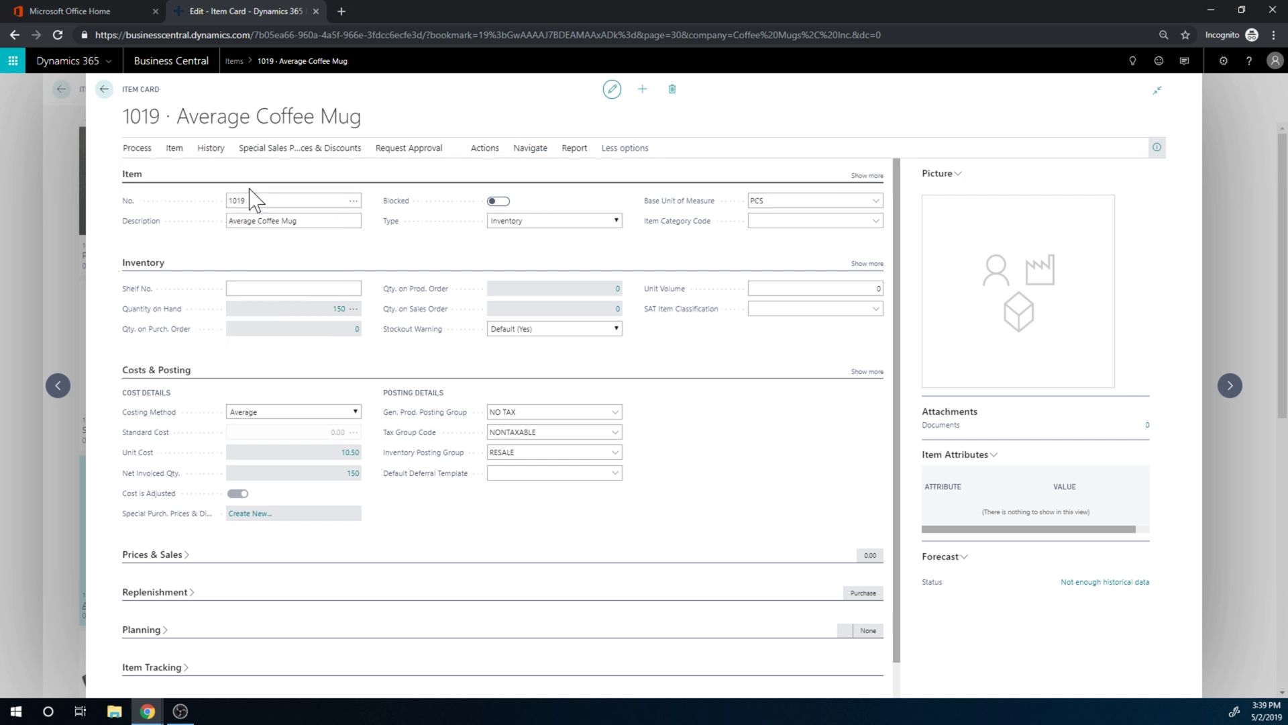